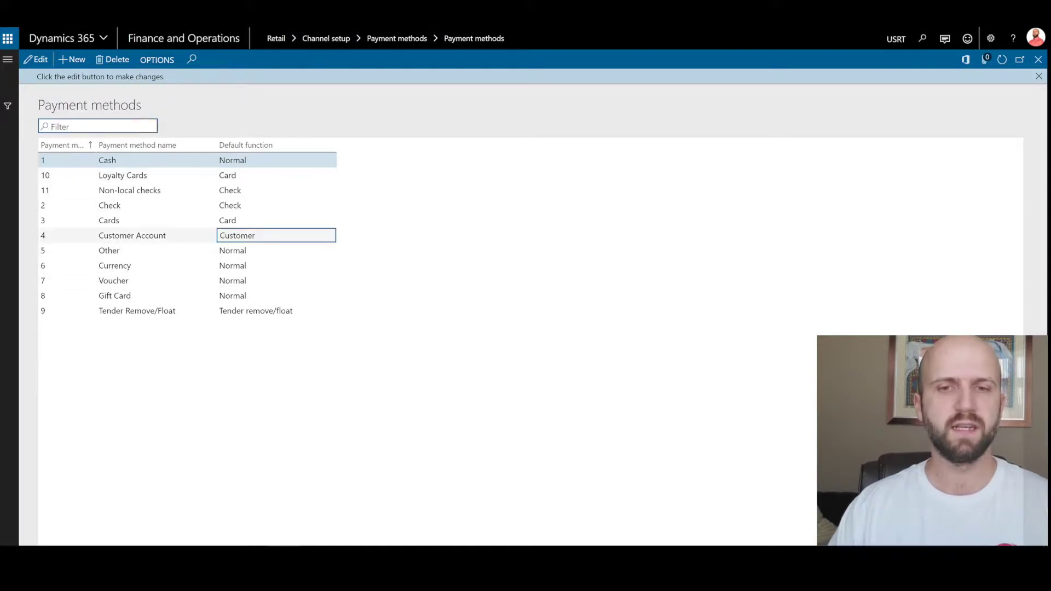
Select the Customer Account payment method and bring up the full modules navigation pane.
click(276, 235)
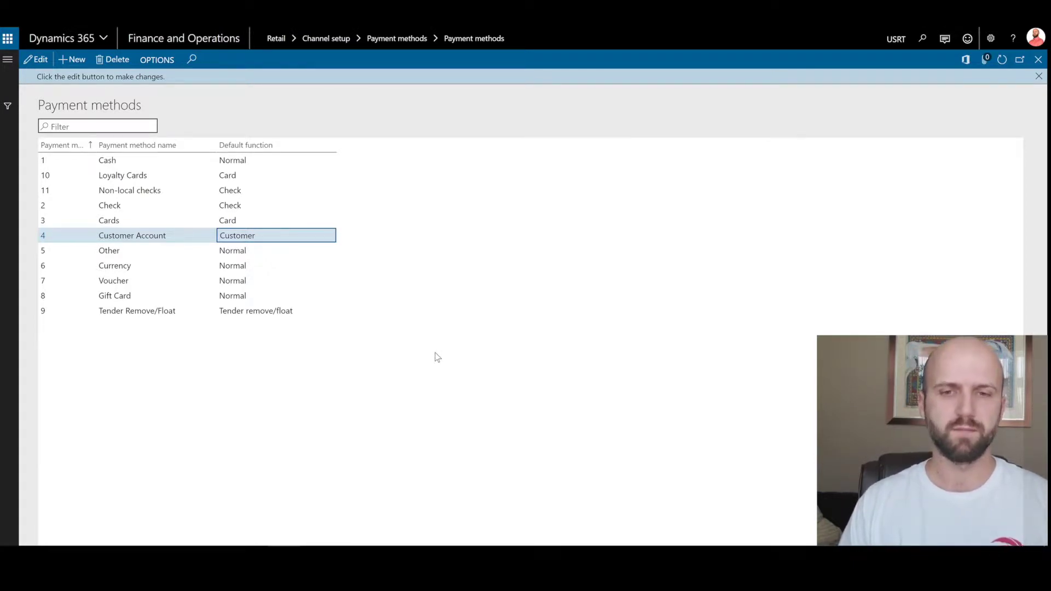
click(8, 60)
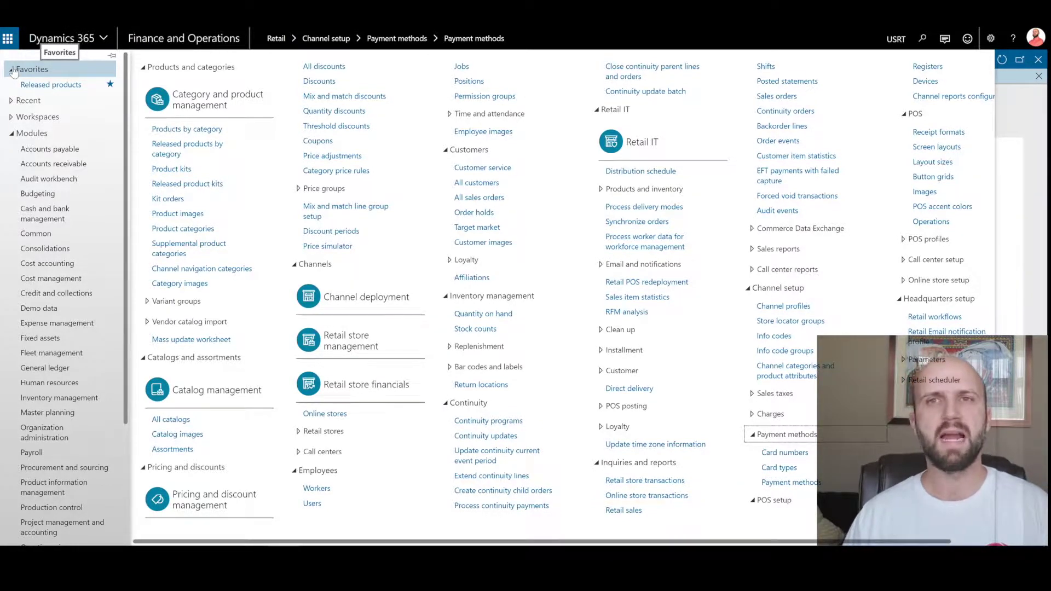
Add your user ID as a new channel user for Fabrikam call center and save.
click(336, 452)
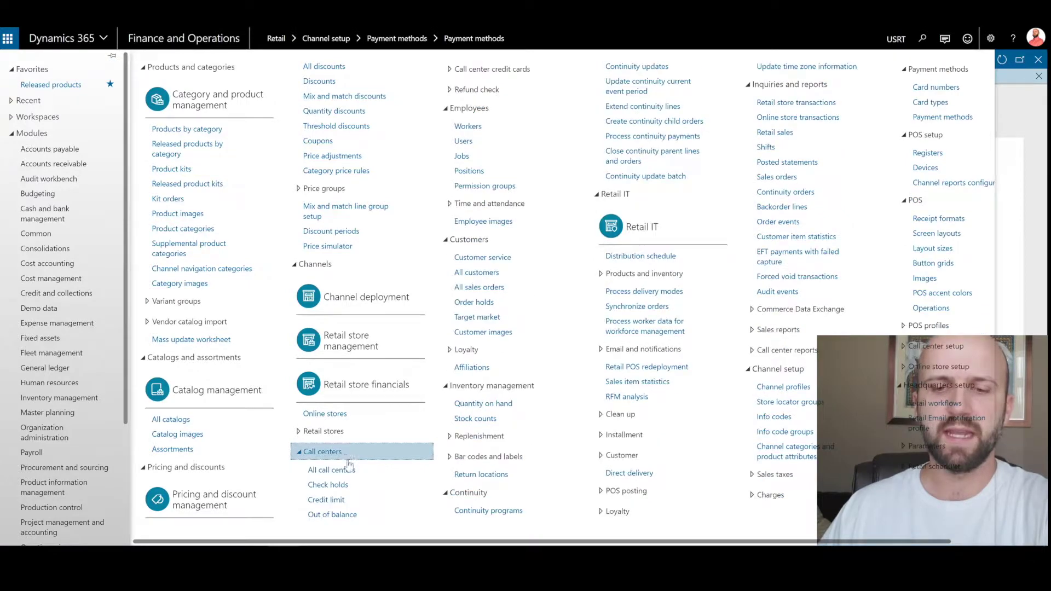
click(351, 472)
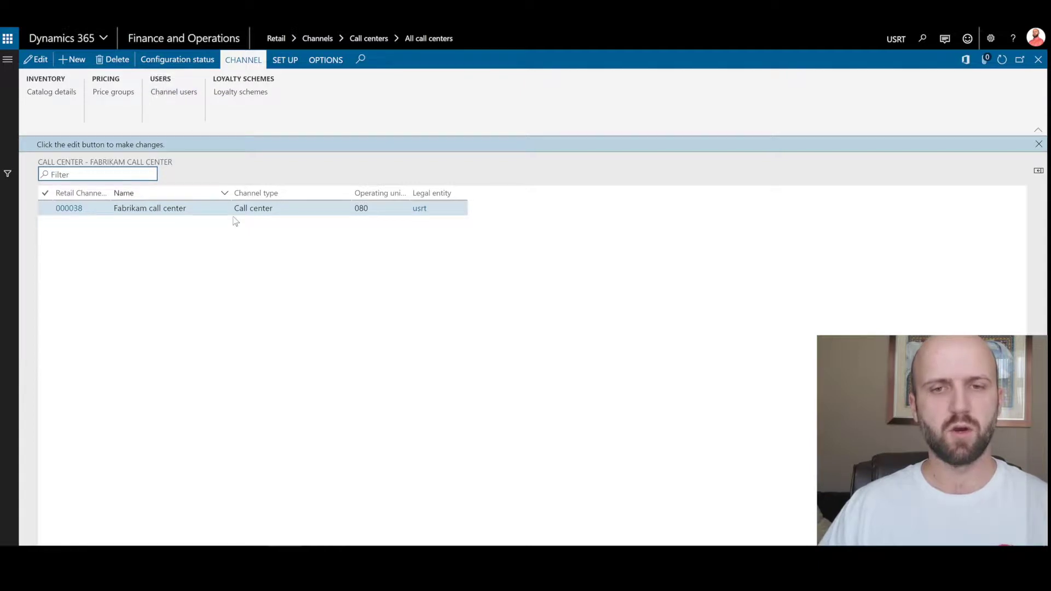
click(182, 97)
click(74, 59)
text(oleksiy.khoroshylov)
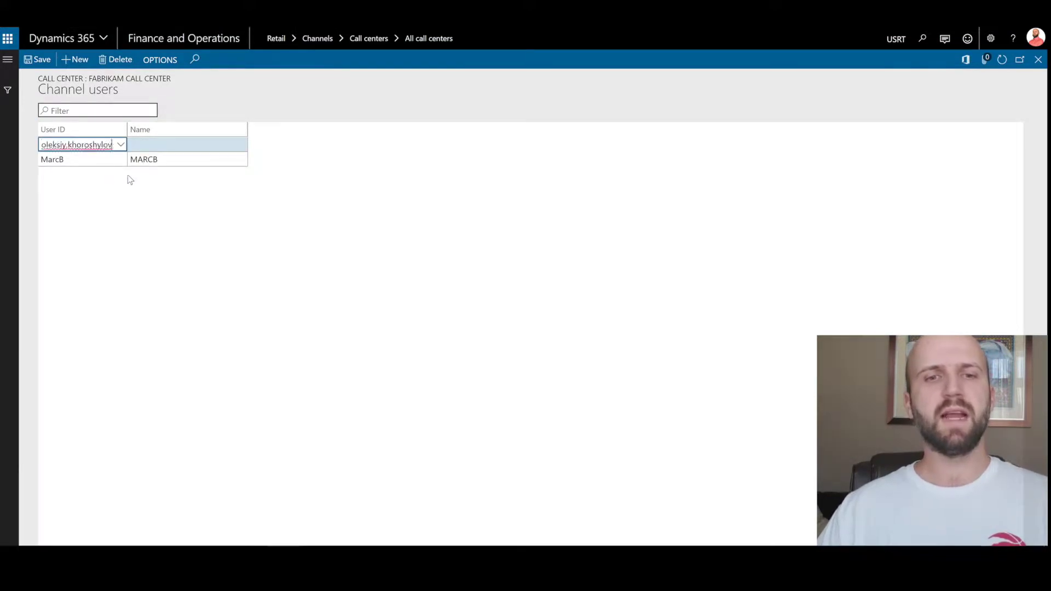
key(Tab)
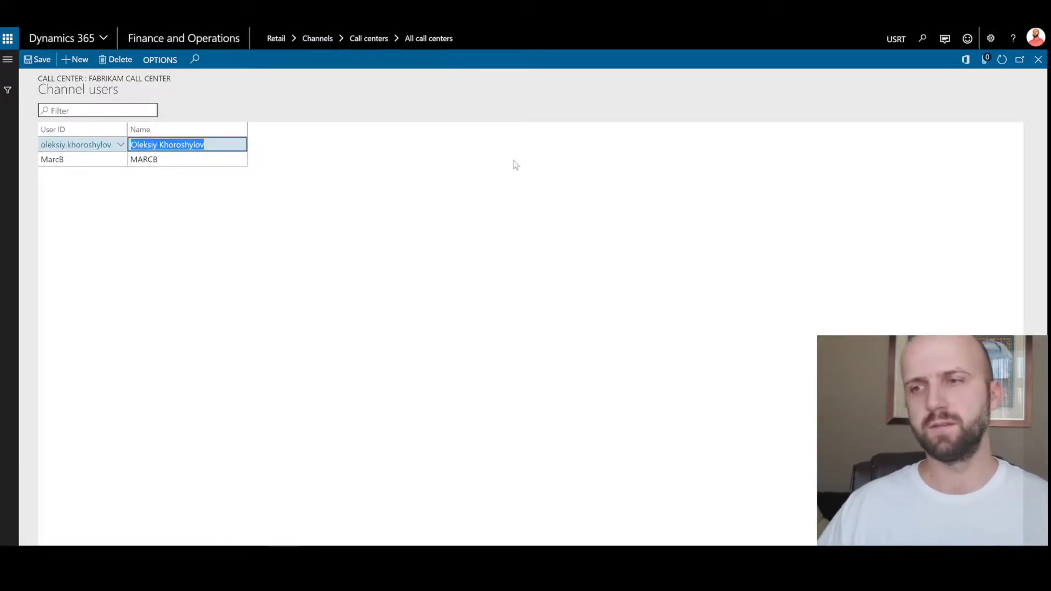
click(1038, 60)
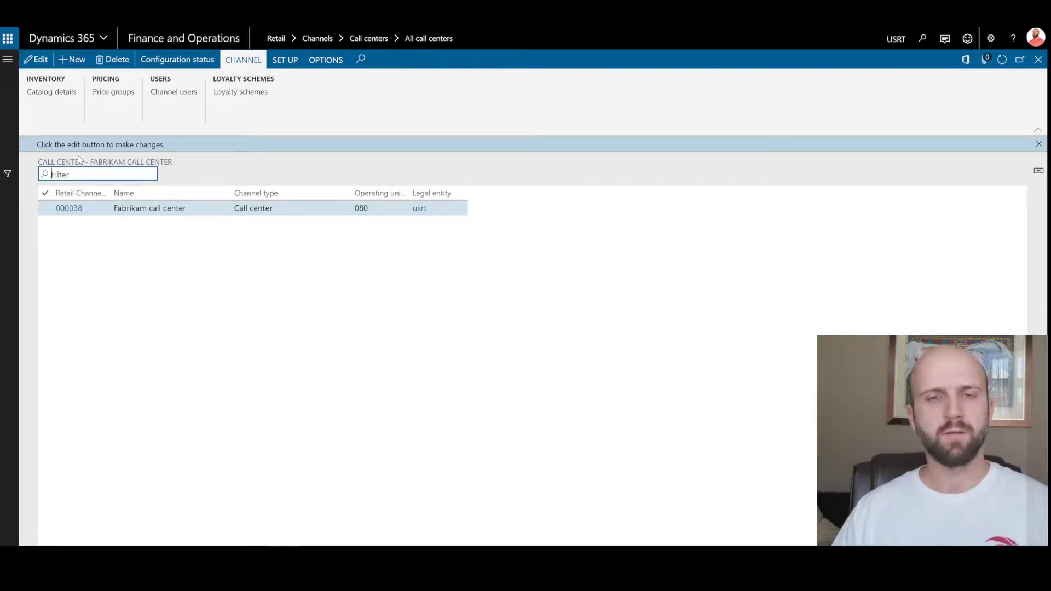
Open All customers and check the second customer's Allow on account payment default.
click(6, 65)
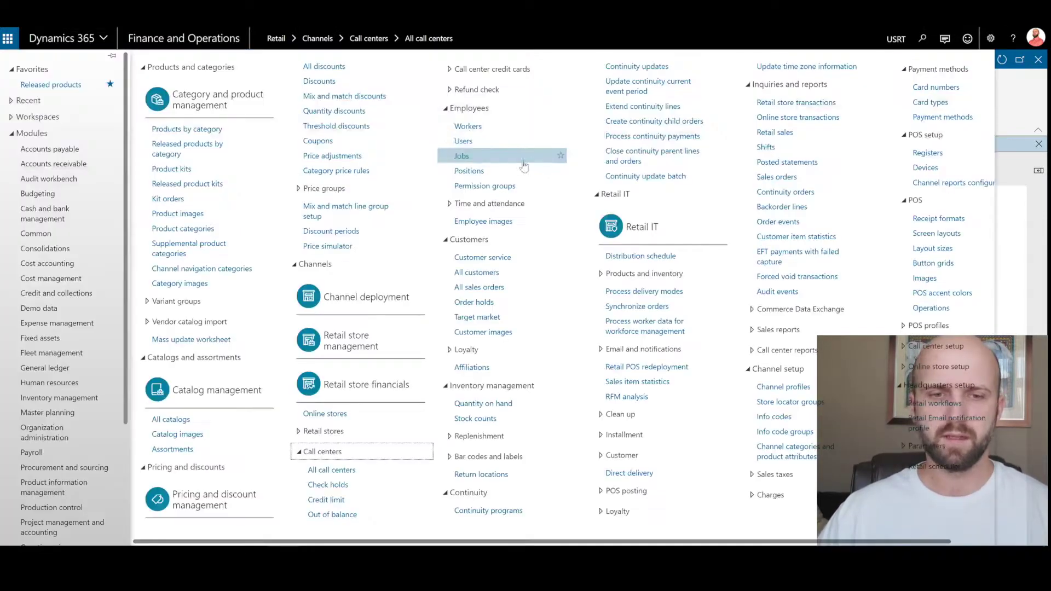
click(499, 272)
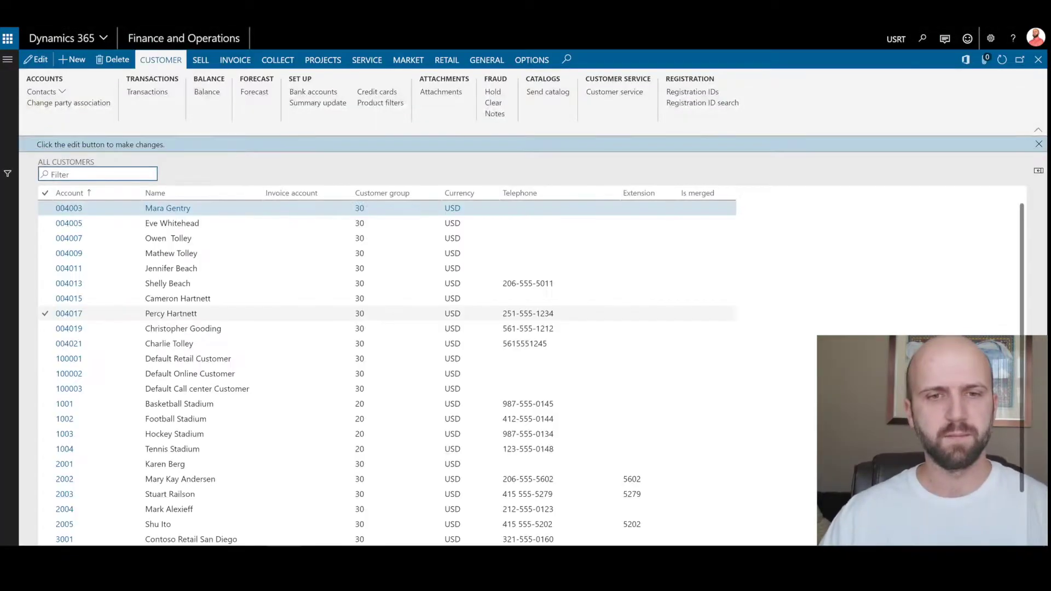
click(165, 223)
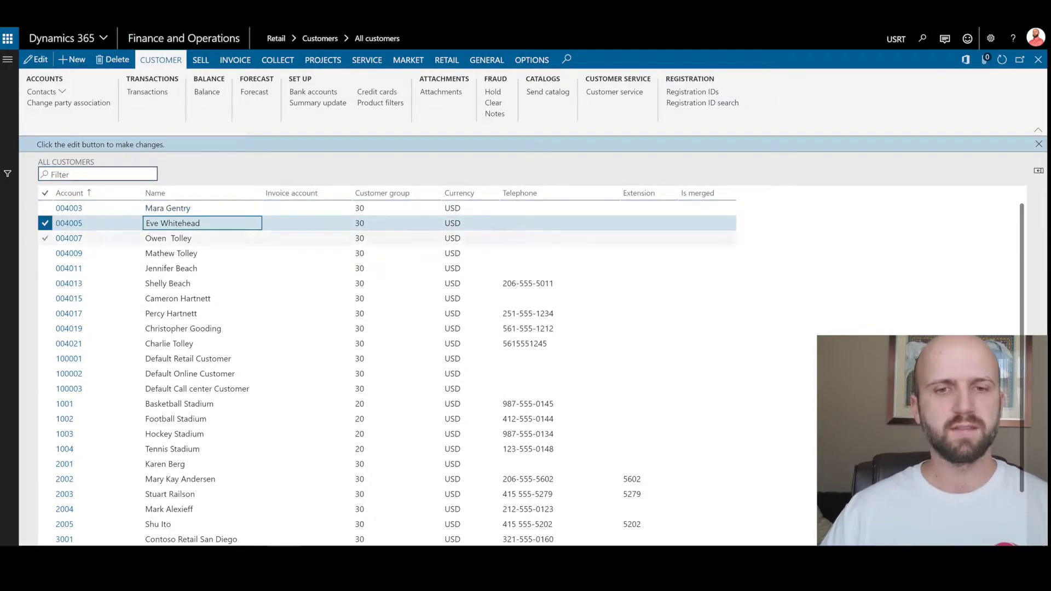
click(69, 222)
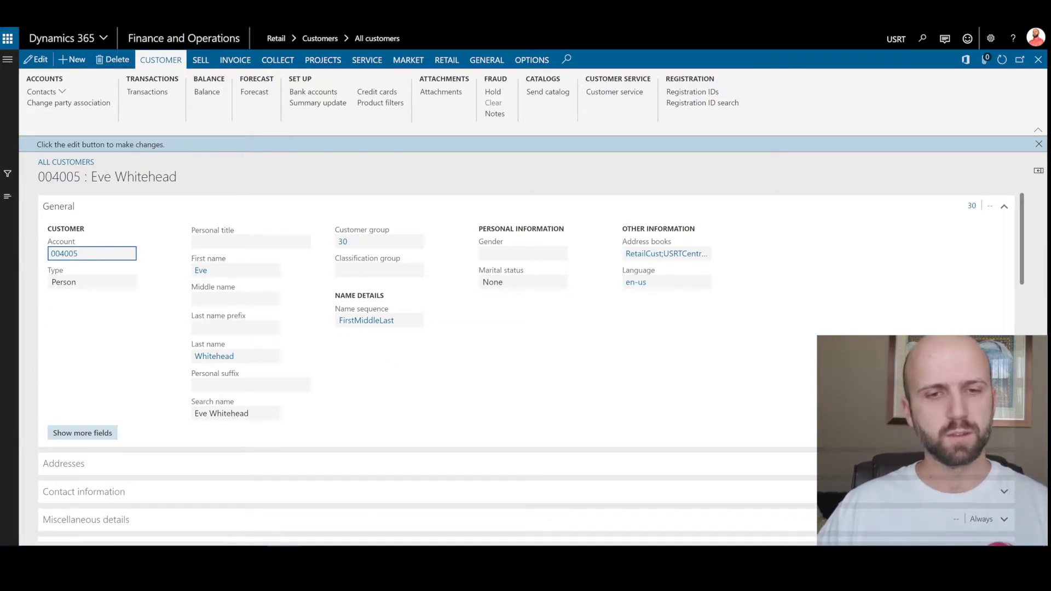
scroll(284, 351, down, 5)
scroll(284, 350, down, 6)
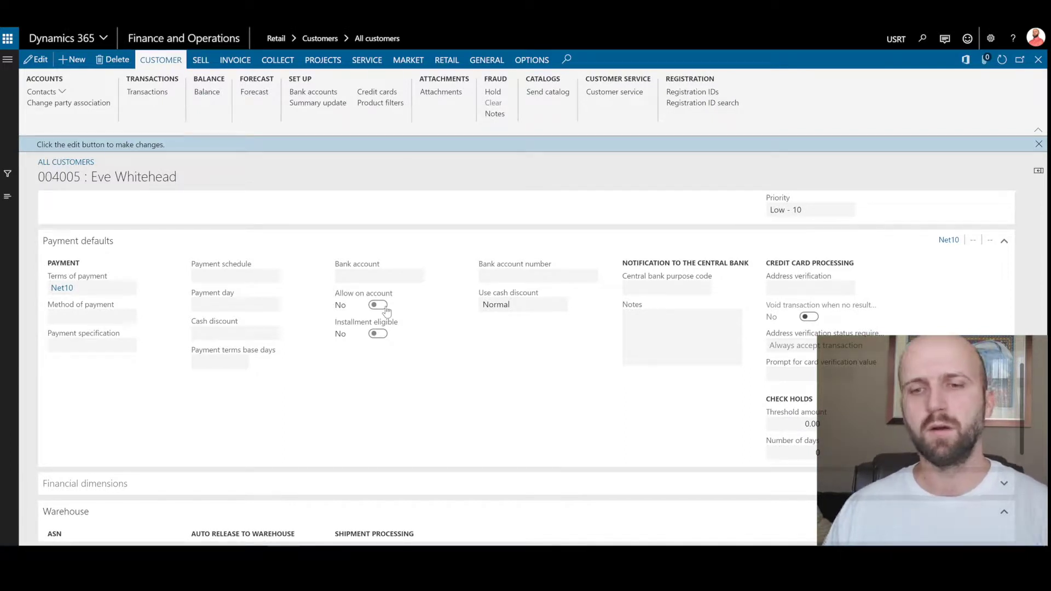
key(Escape)
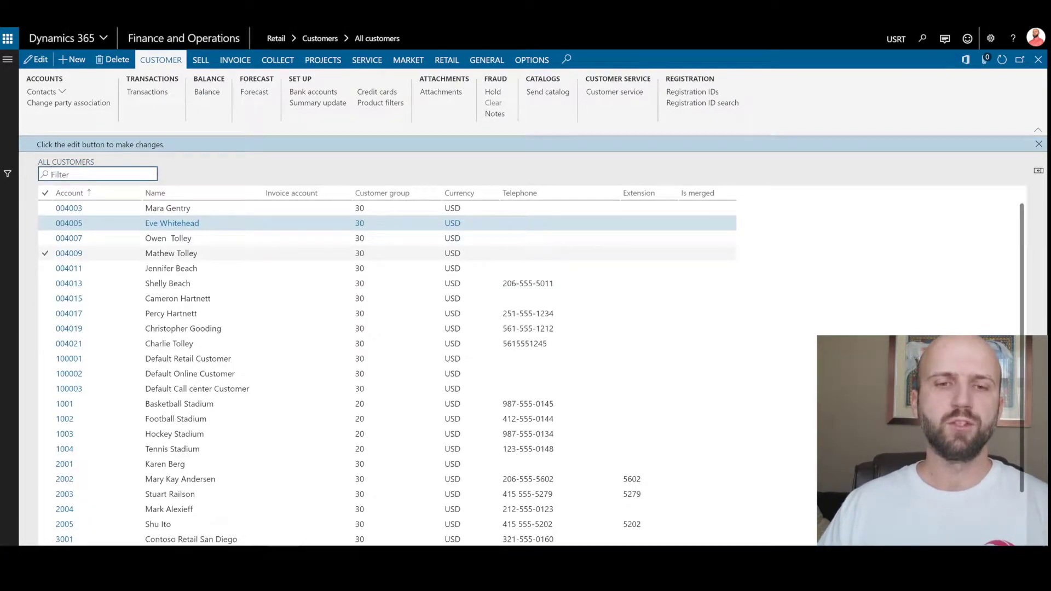
Check the first customer's Allow on account setting and return to the customer list.
click(66, 210)
click(66, 211)
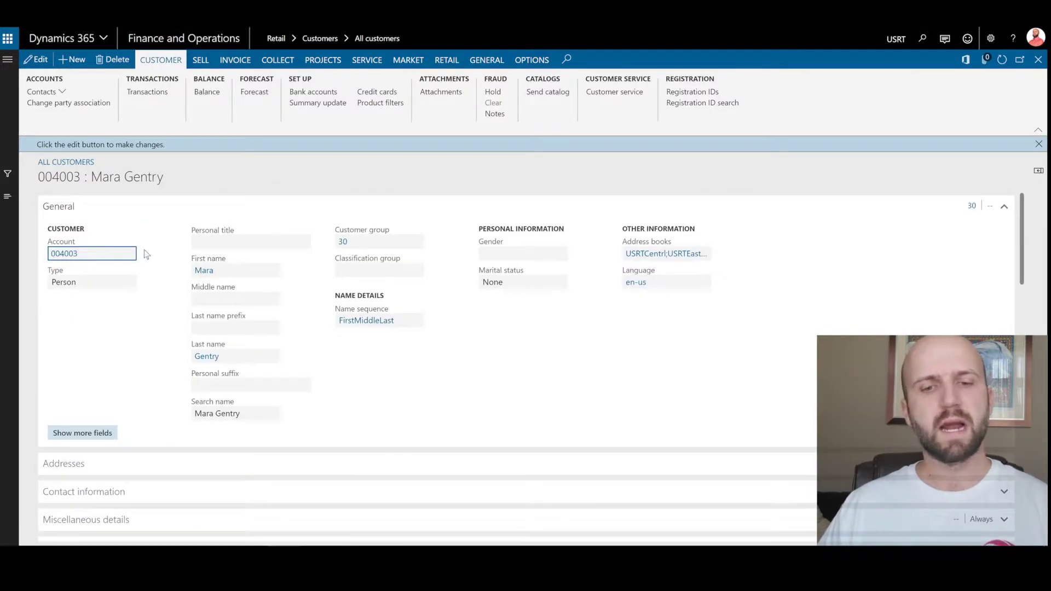
scroll(143, 271, down, 1)
scroll(144, 271, down, 10)
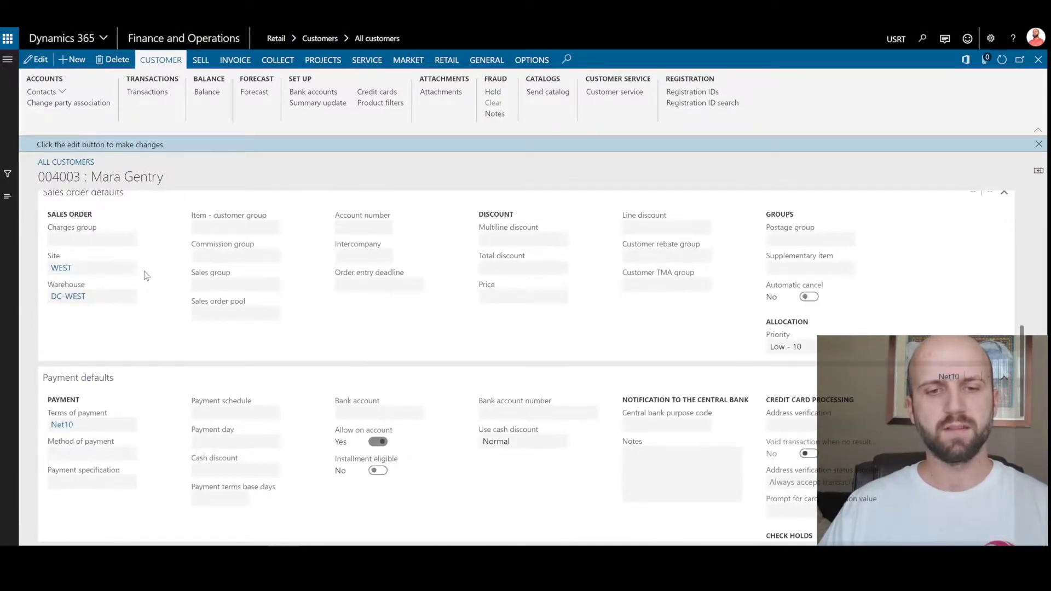
scroll(143, 271, down, 2)
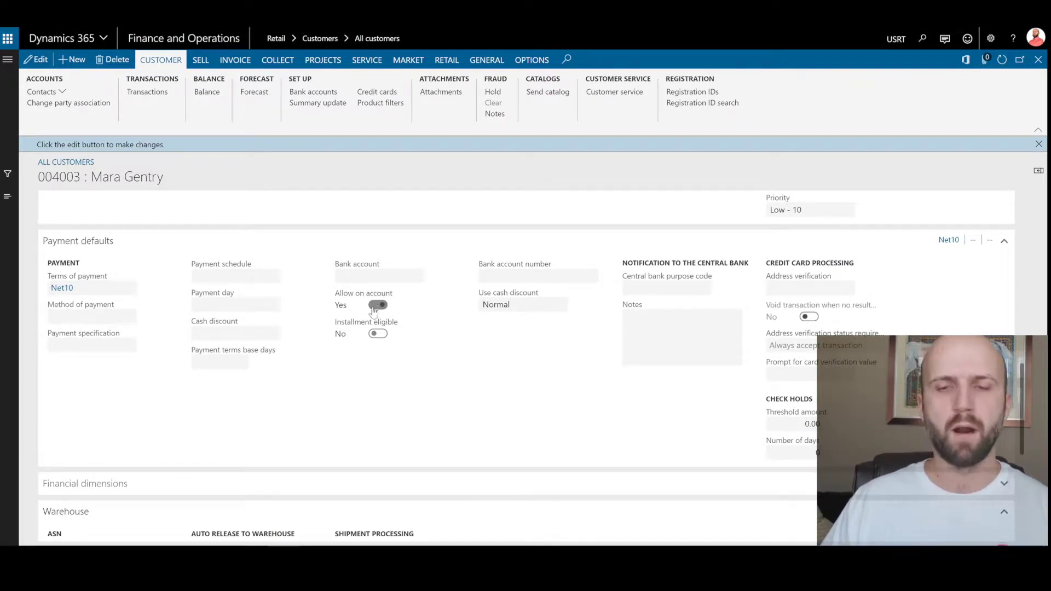
click(7, 196)
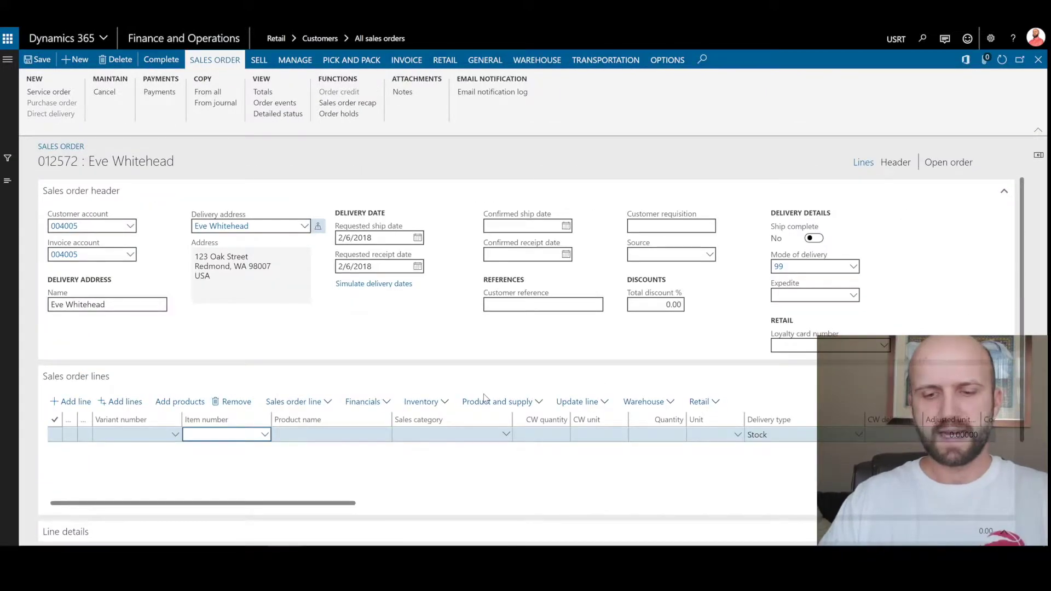
Add item 0103 (Insulated Water Bottle) to the order and complete it, showing an 18.56 balance.
text(0103)
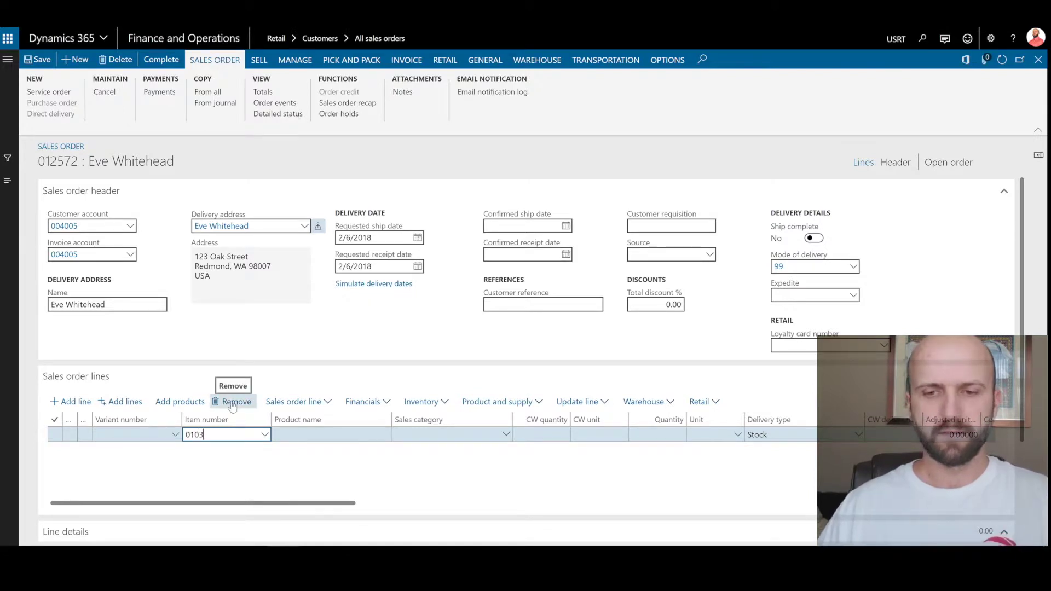
key(Tab)
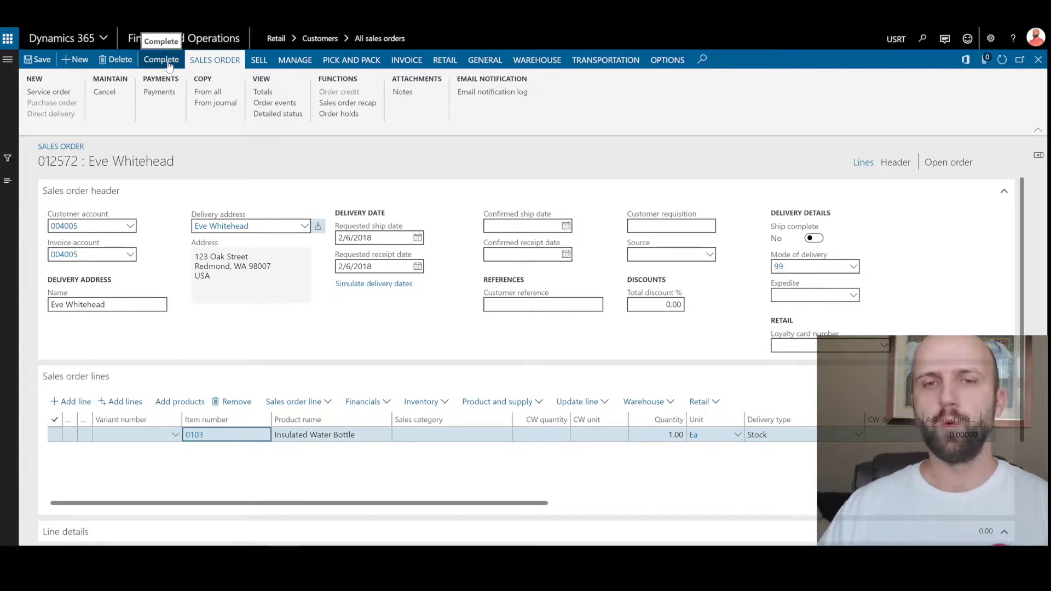
click(169, 61)
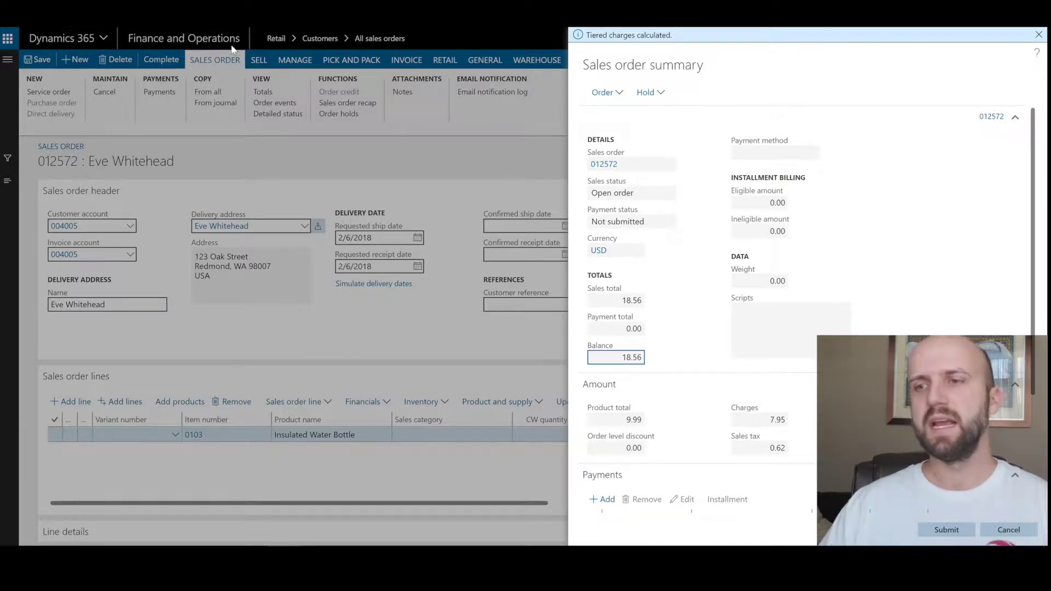
Add a payment line to the order with payment method 1 Cash.
scroll(612, 338, down, 3)
click(613, 338)
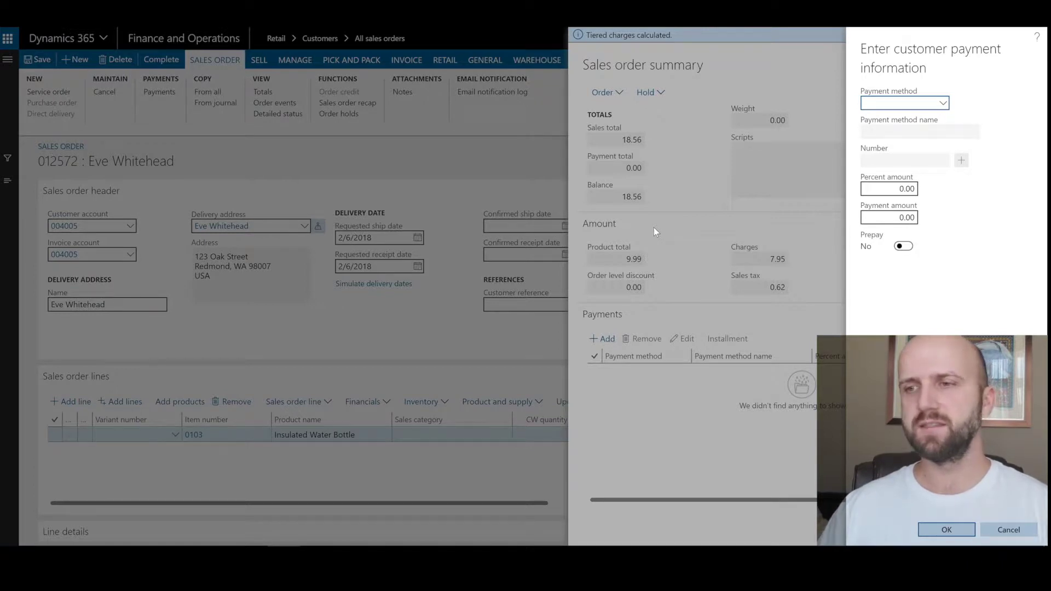
click(943, 105)
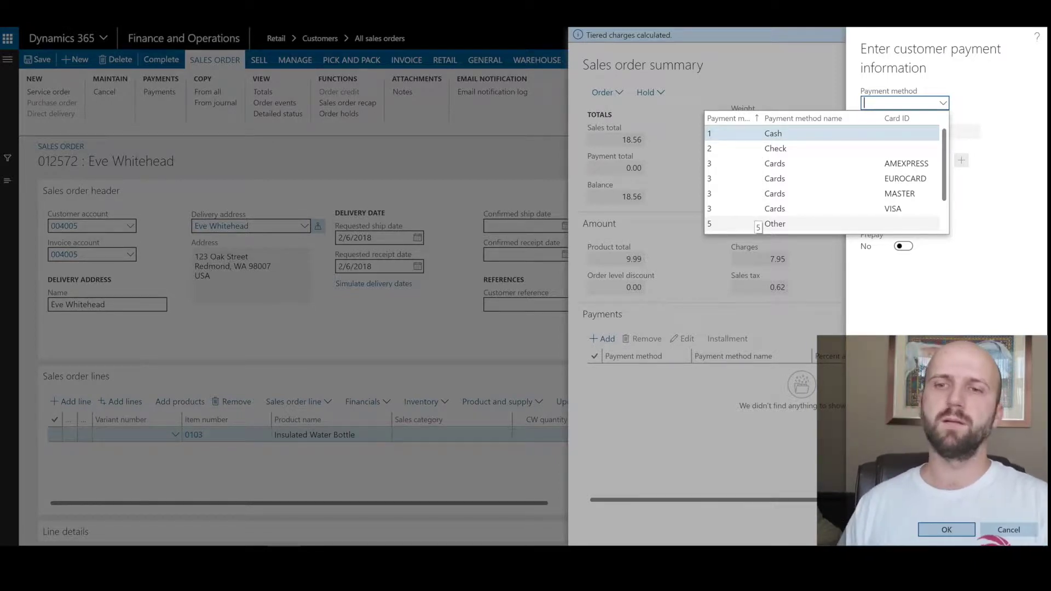
click(773, 133)
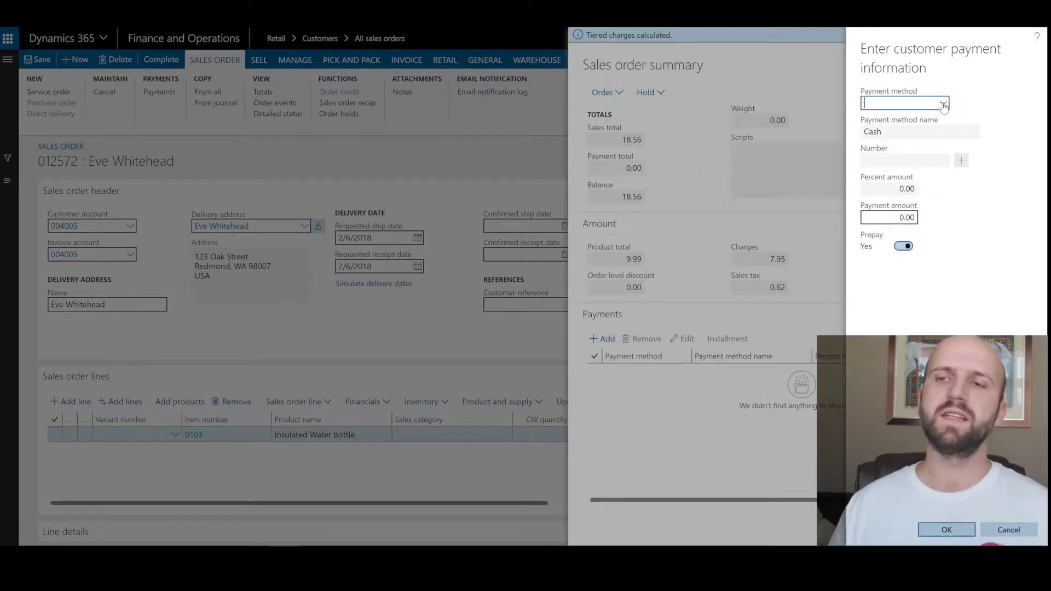
click(943, 103)
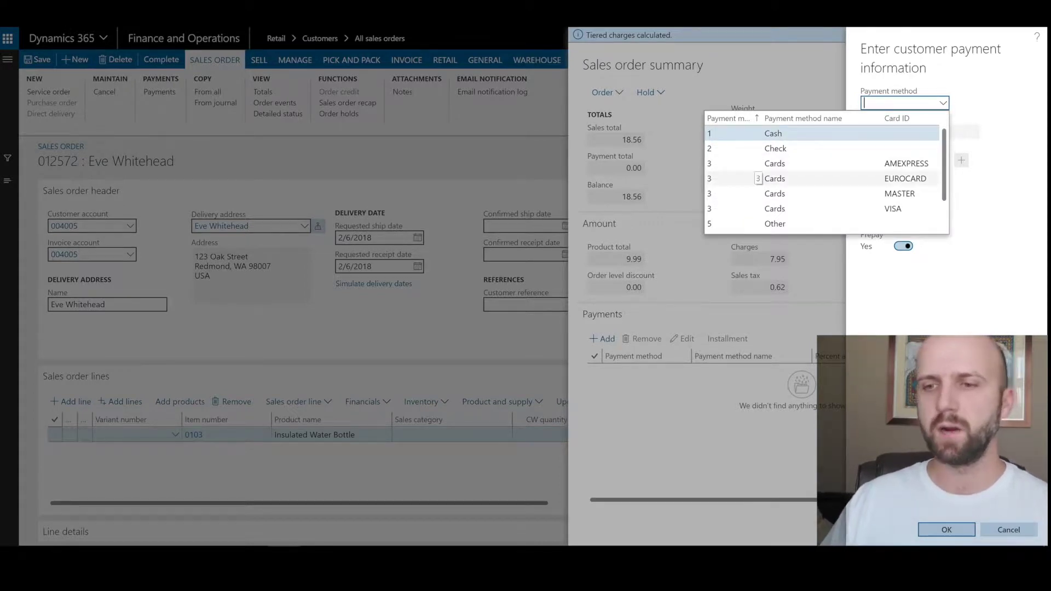
key(Return)
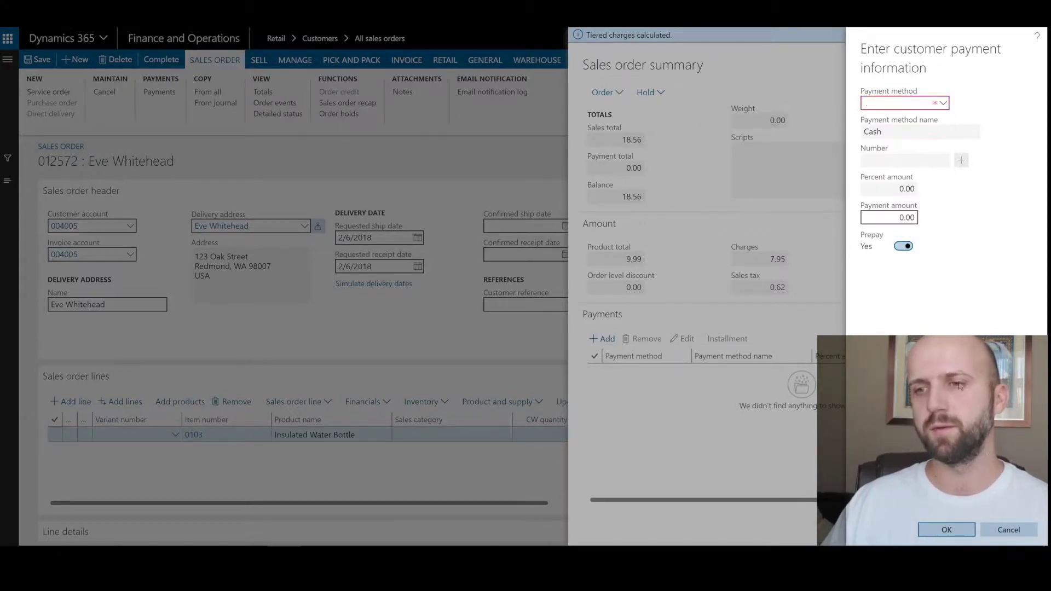
click(946, 530)
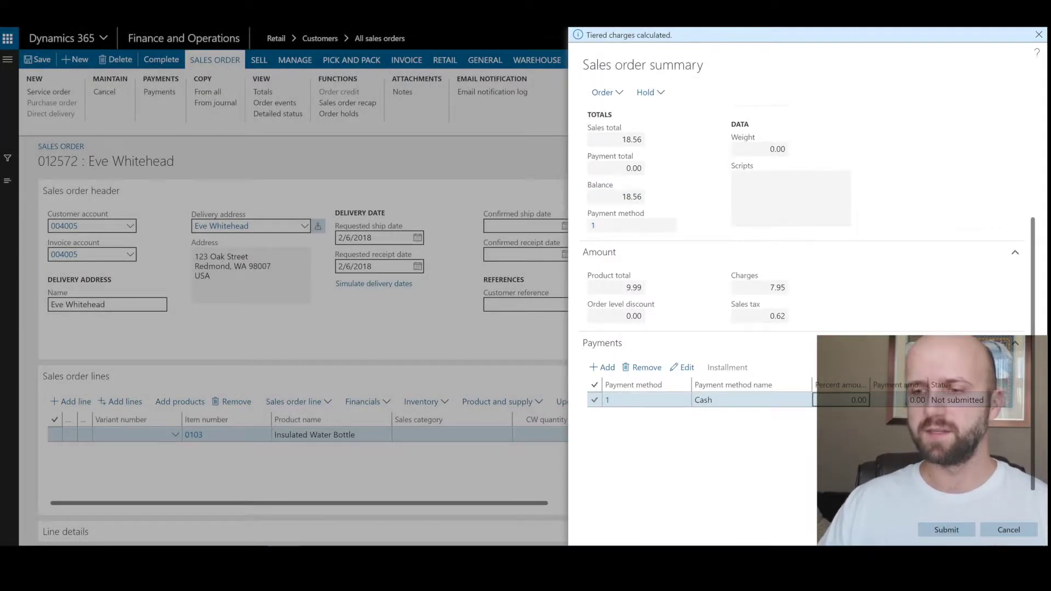
Set the cash payment amount to the 18.56 balance and submit the order.
click(685, 368)
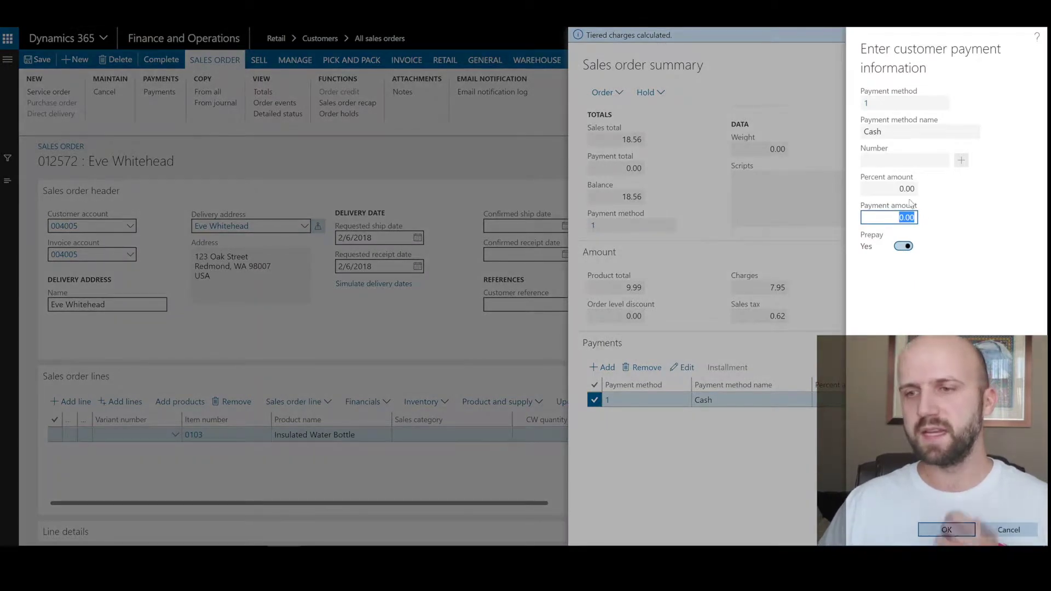
text(18.)
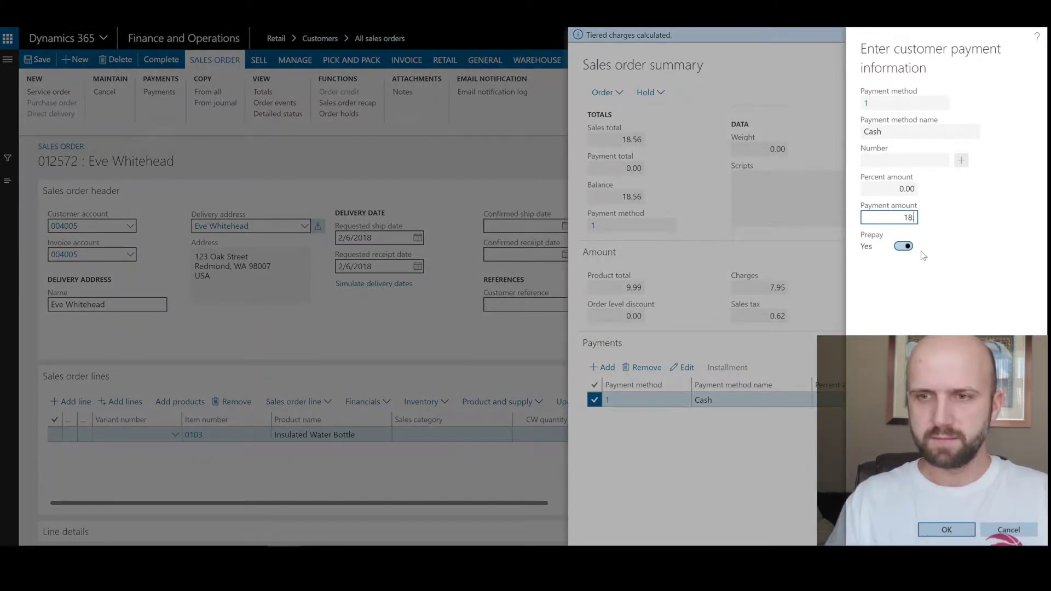
key(Return)
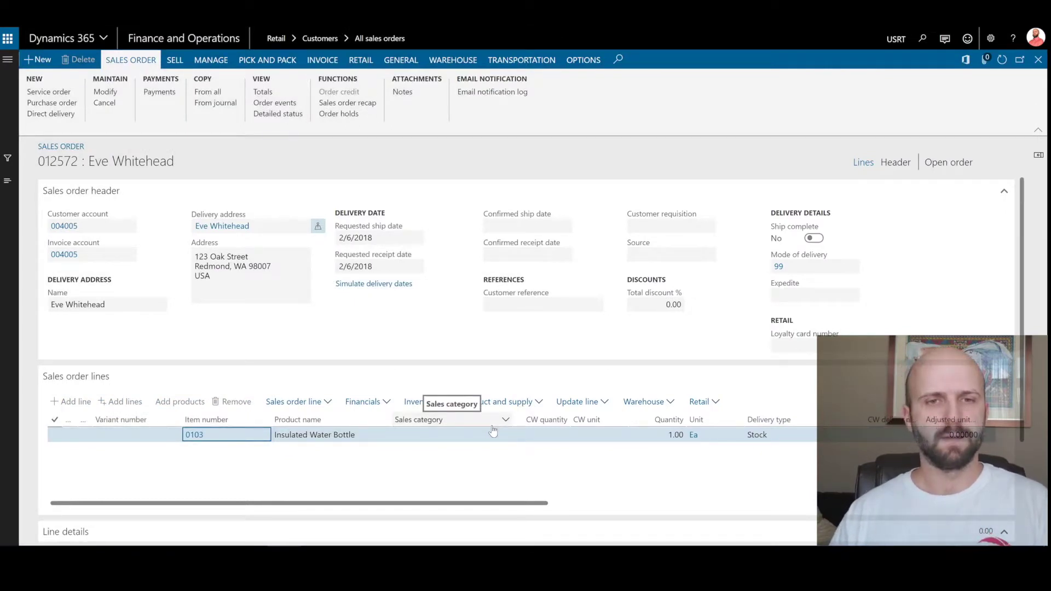
click(39, 61)
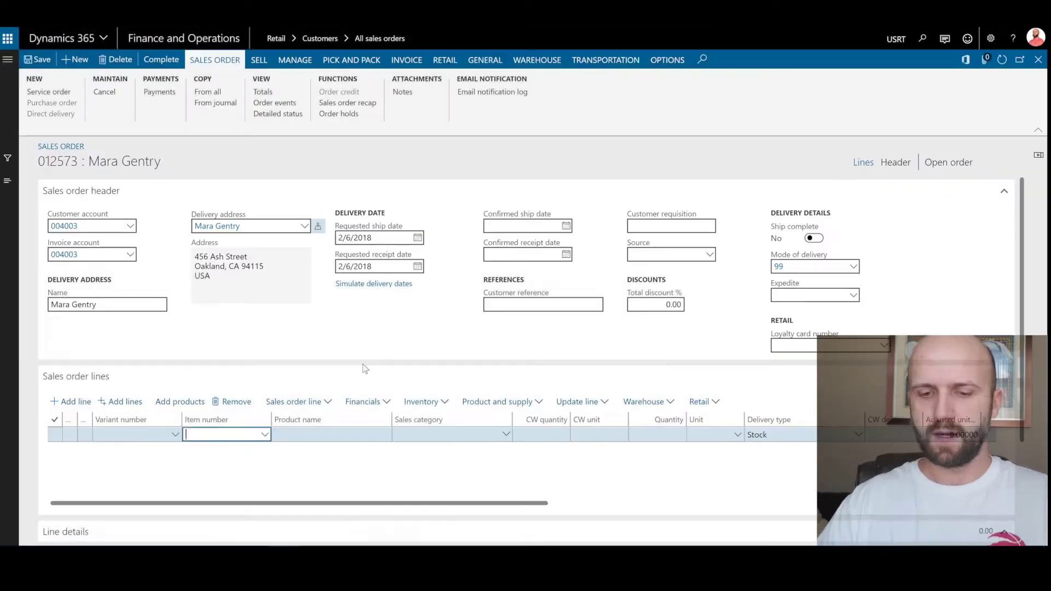
Enter item 0103 on the new order and complete it, showing a 17.94 balance.
text(0103)
key(Tab)
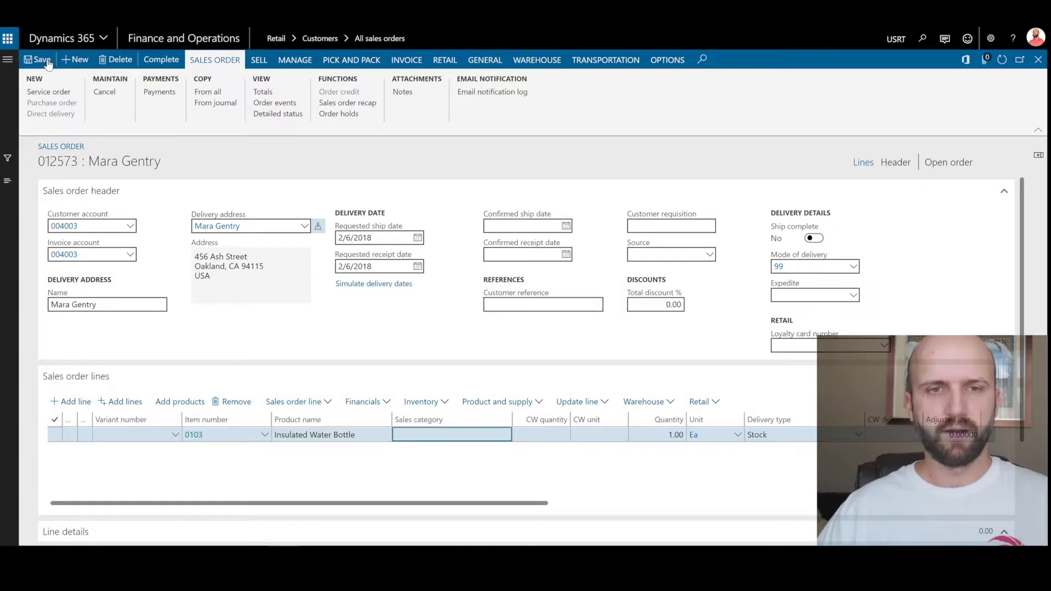
click(159, 61)
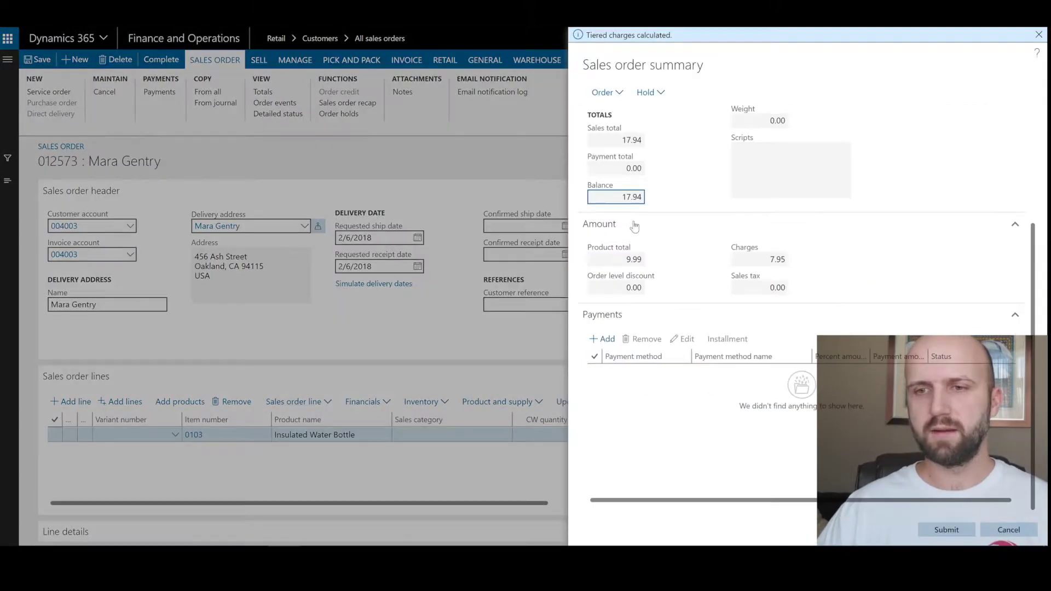
Add a payment for the order using payment method 4 Customer Account.
click(603, 339)
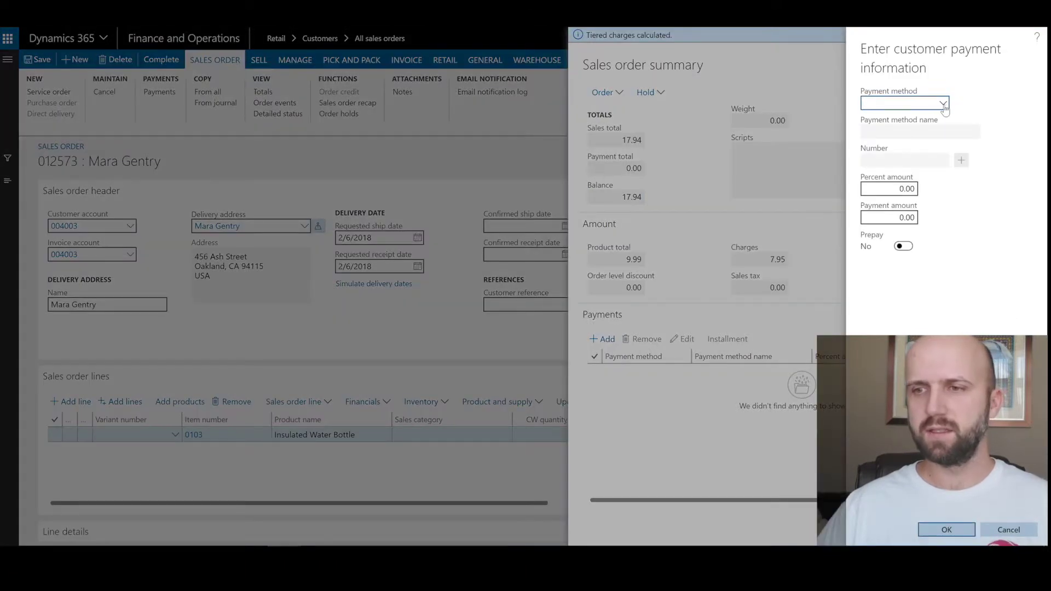
click(943, 103)
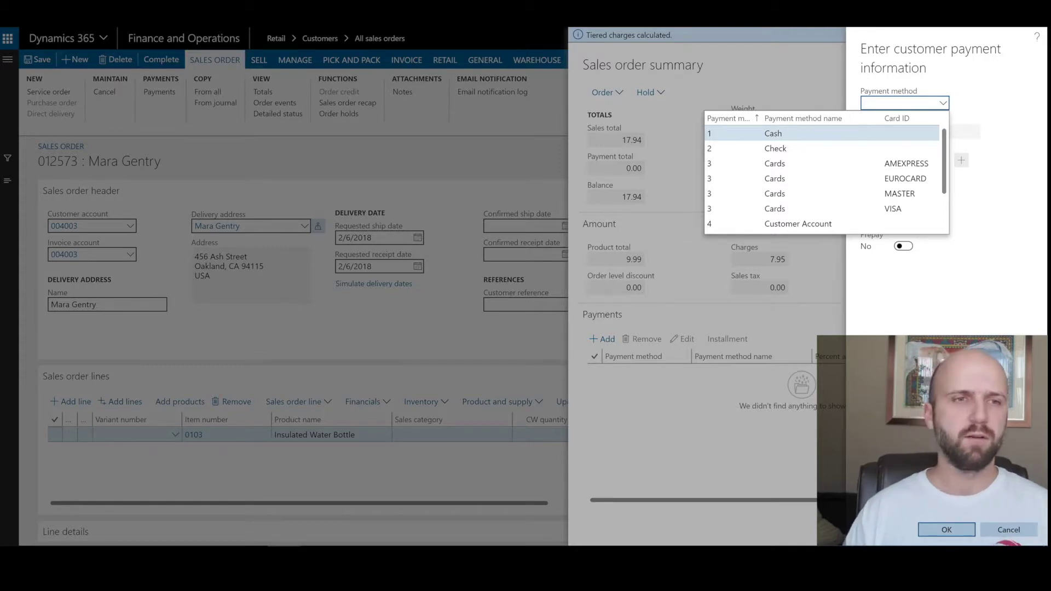
click(733, 224)
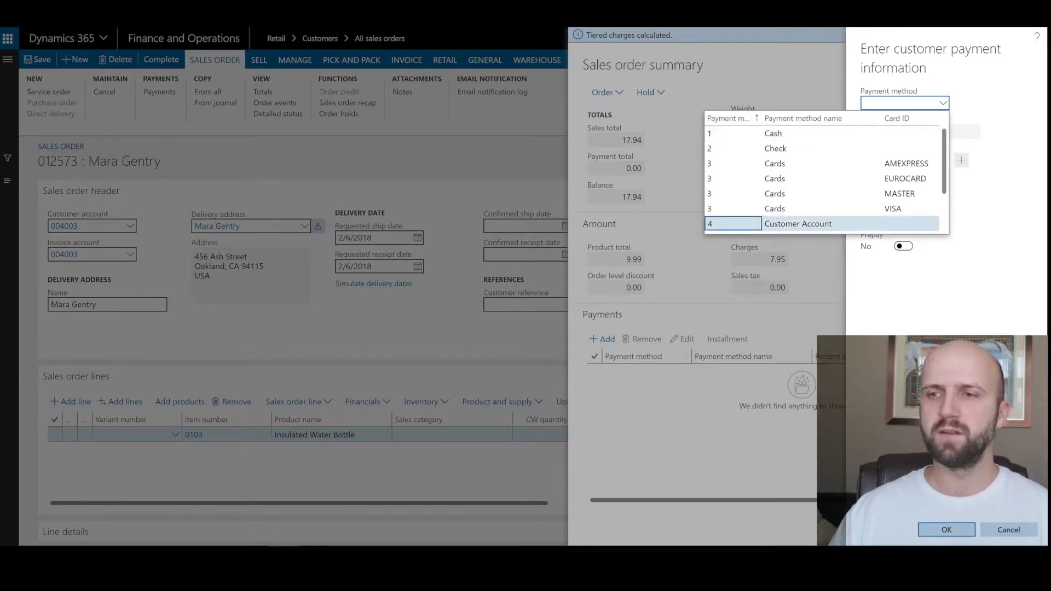
key(Return)
key(Return)
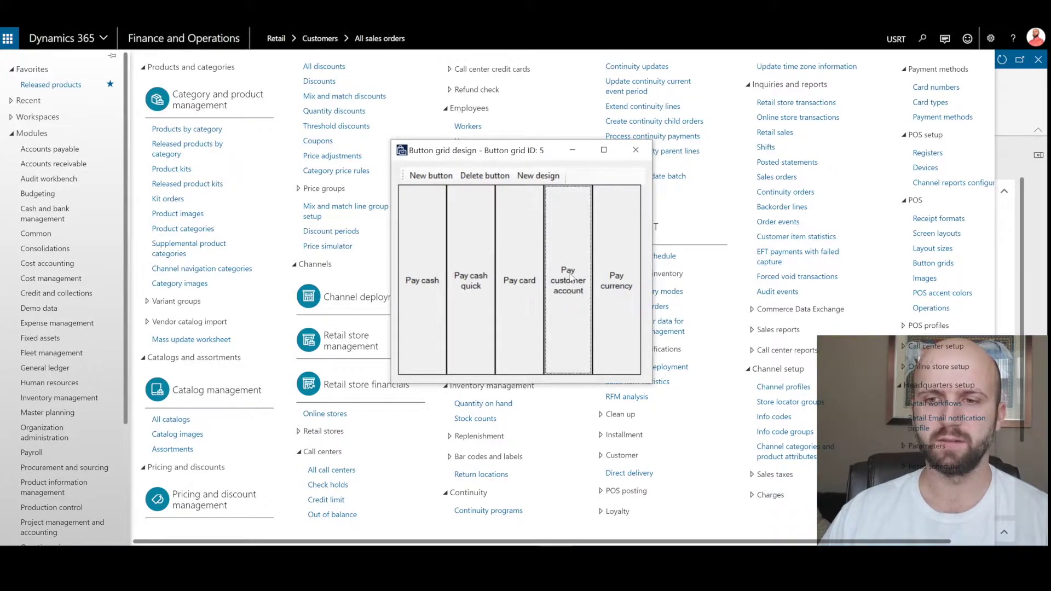
Review the Pay customer account button properties, cancel unchanged, and minimize the button grid design.
right_click(570, 278)
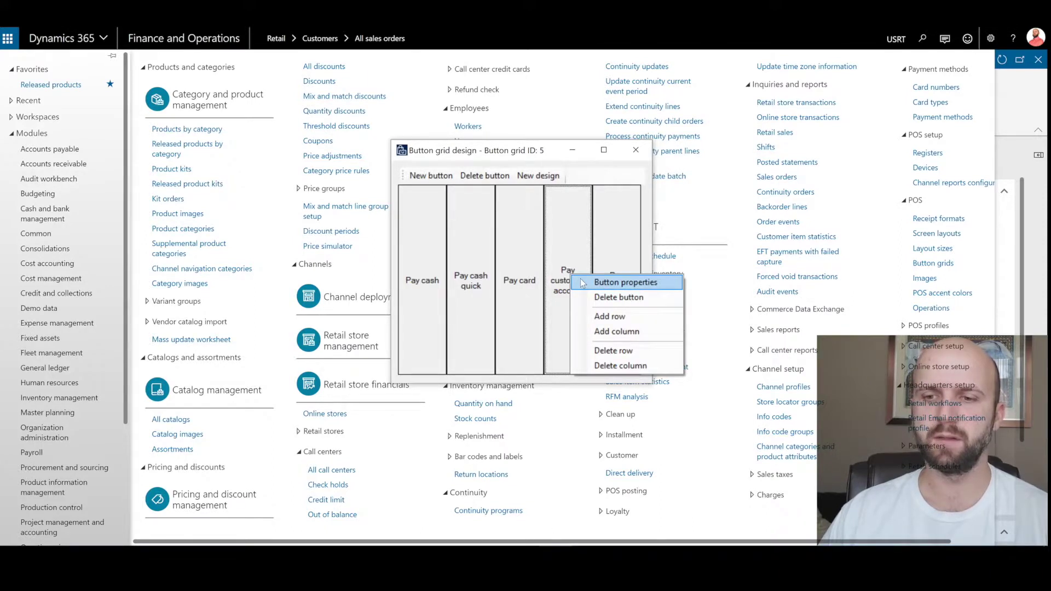
click(602, 282)
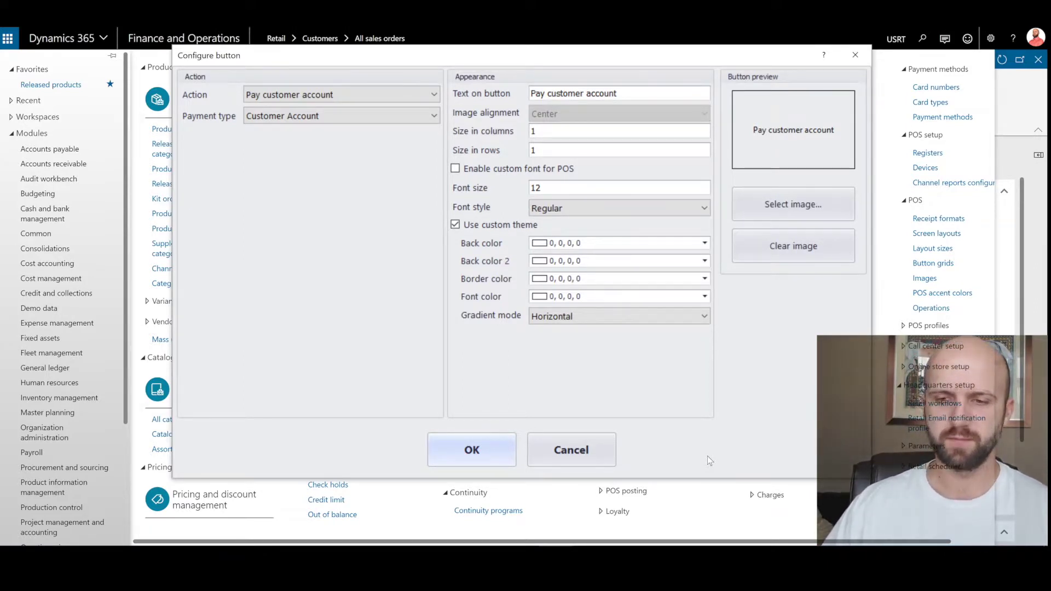
click(584, 451)
click(569, 156)
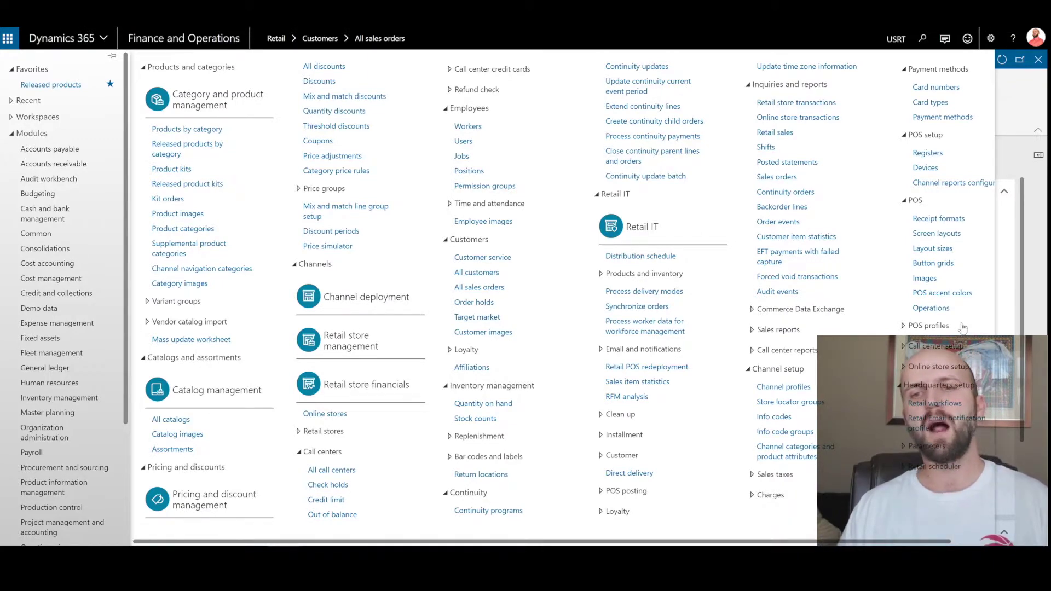
Filter the POS Operations list to operation names containing 'account'.
click(931, 309)
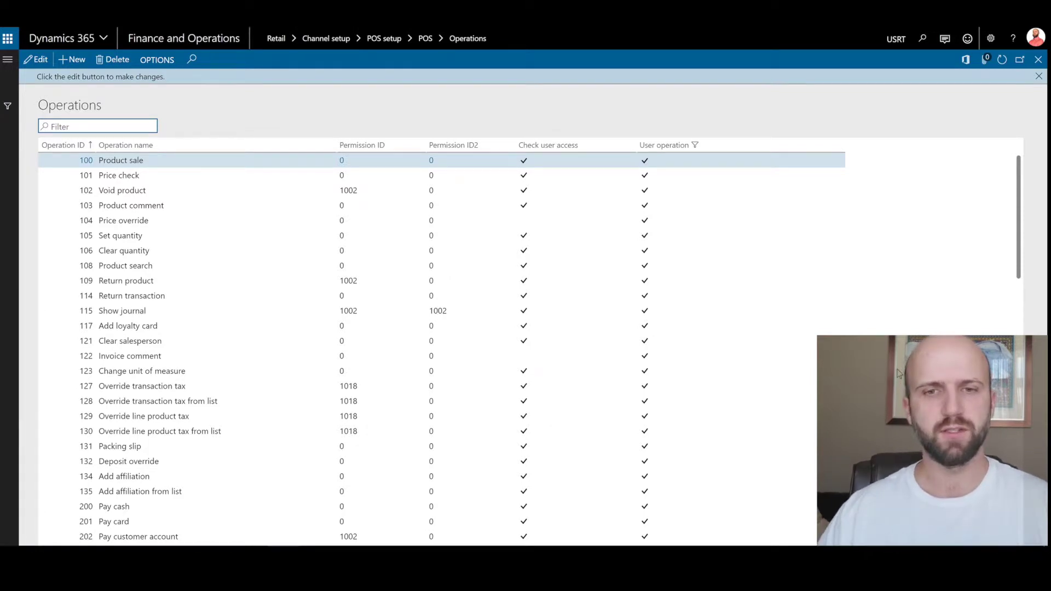
click(330, 148)
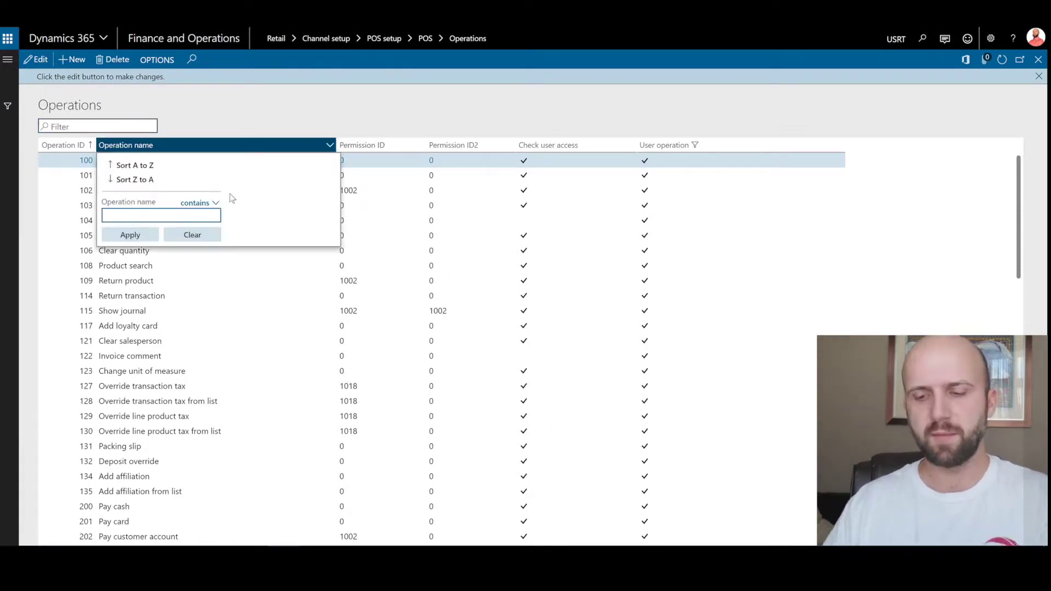
text(account)
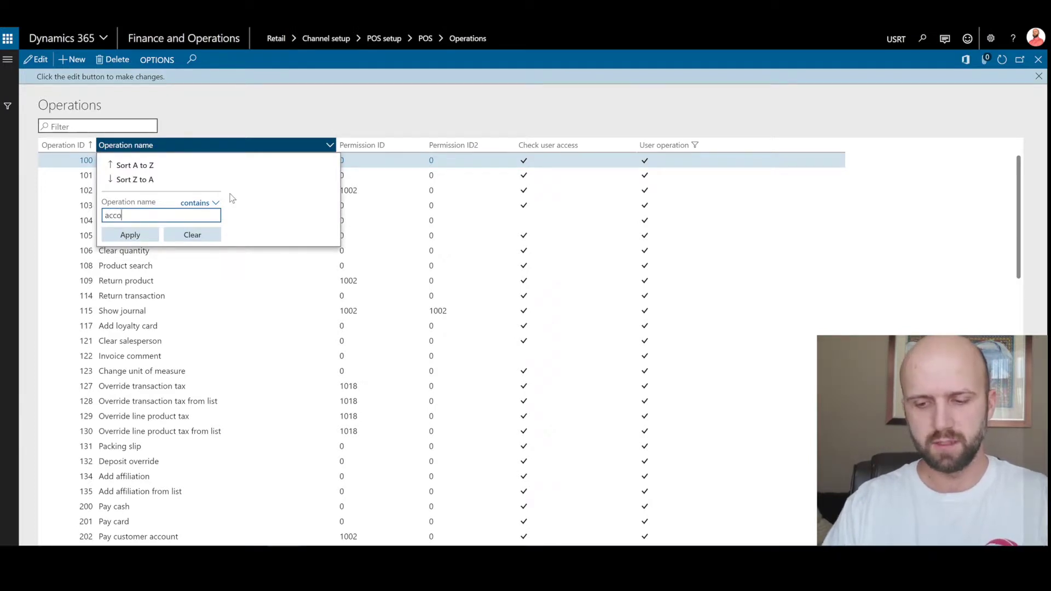
click(132, 235)
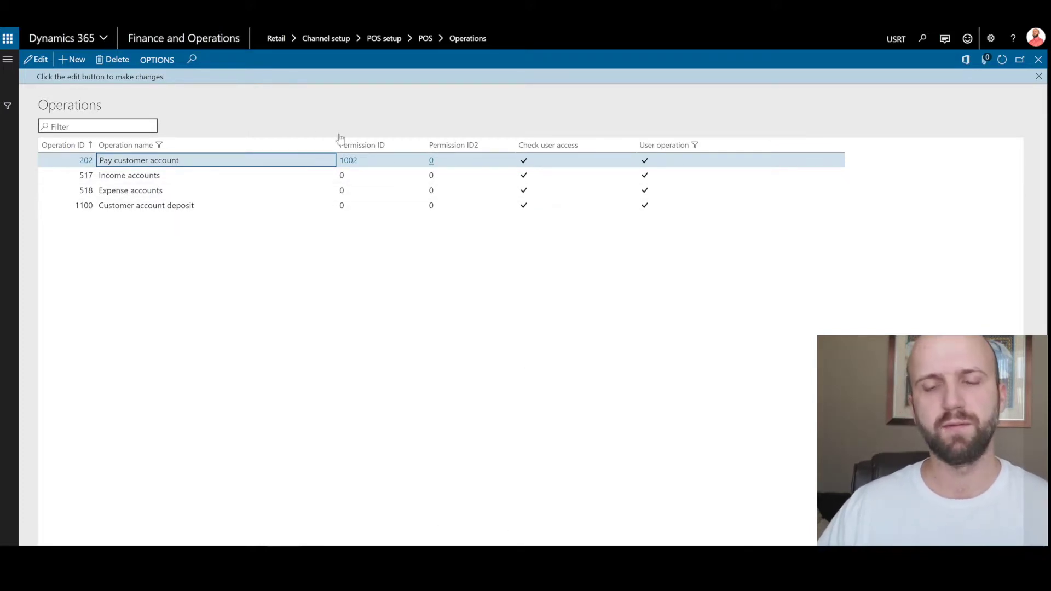
Confirm Pay customer account requires permission ID 1002, then close the list.
click(33, 60)
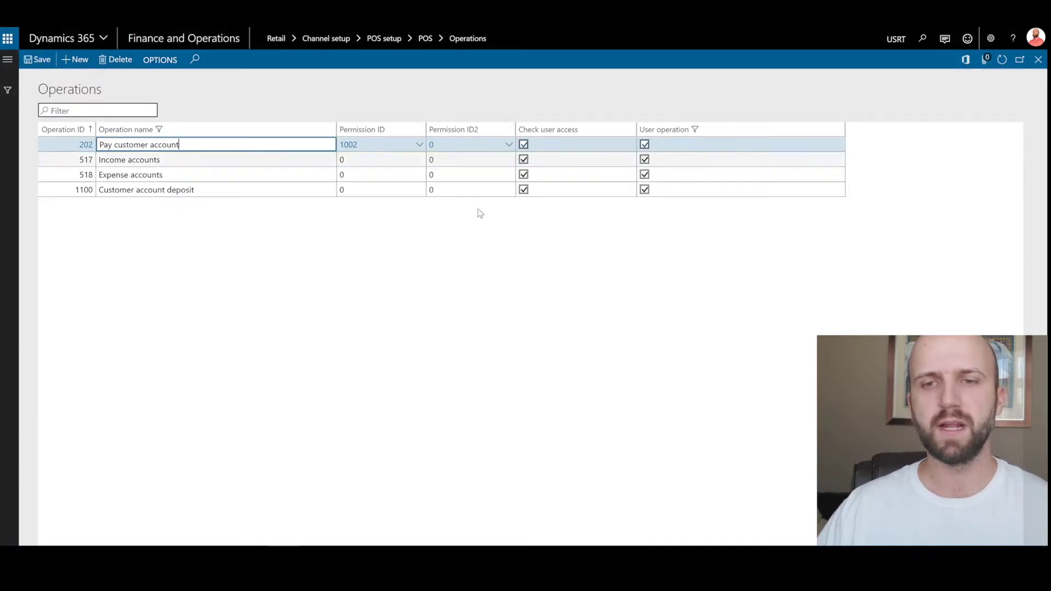
click(419, 145)
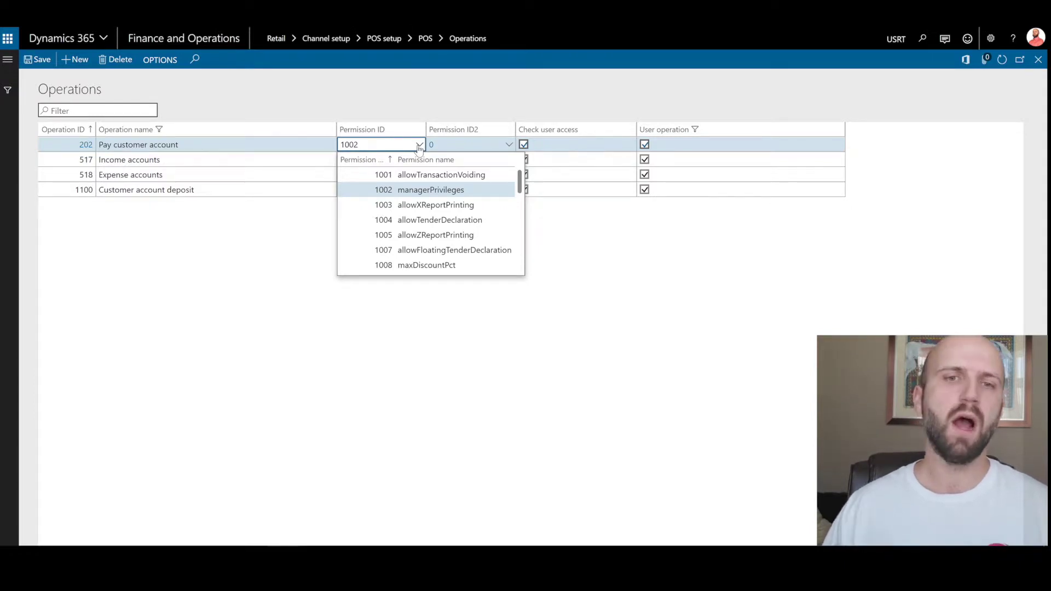
click(698, 360)
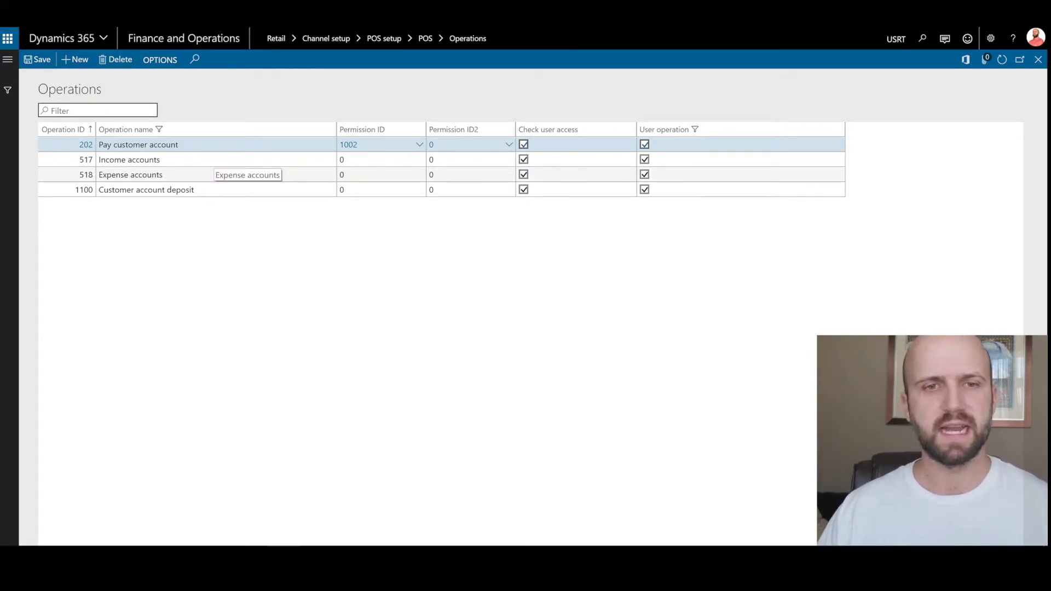
click(8, 60)
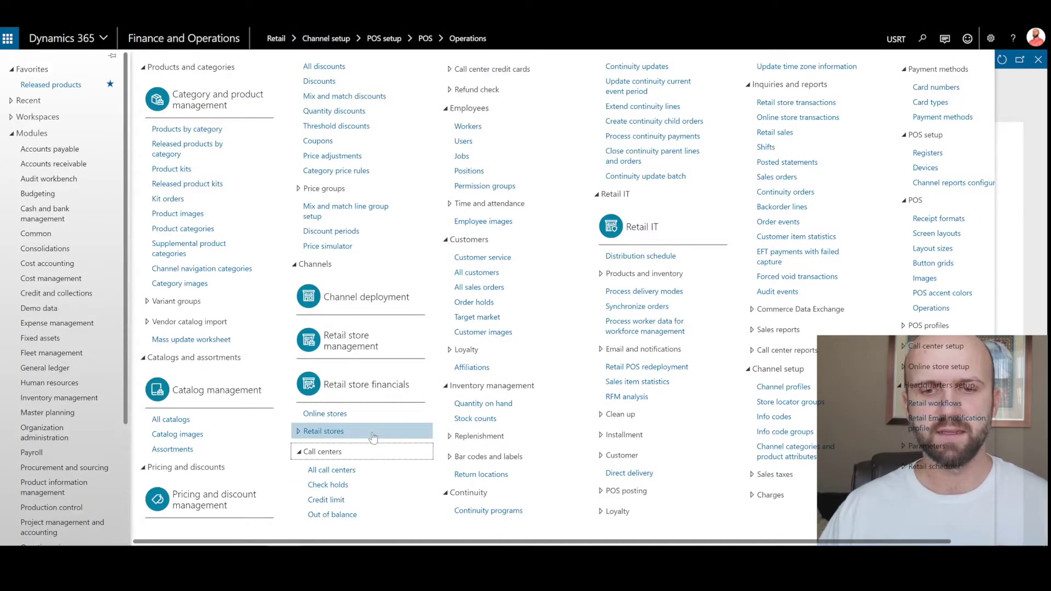
Open All retail stores and show the Annapolis store's three workers.
click(342, 432)
click(342, 450)
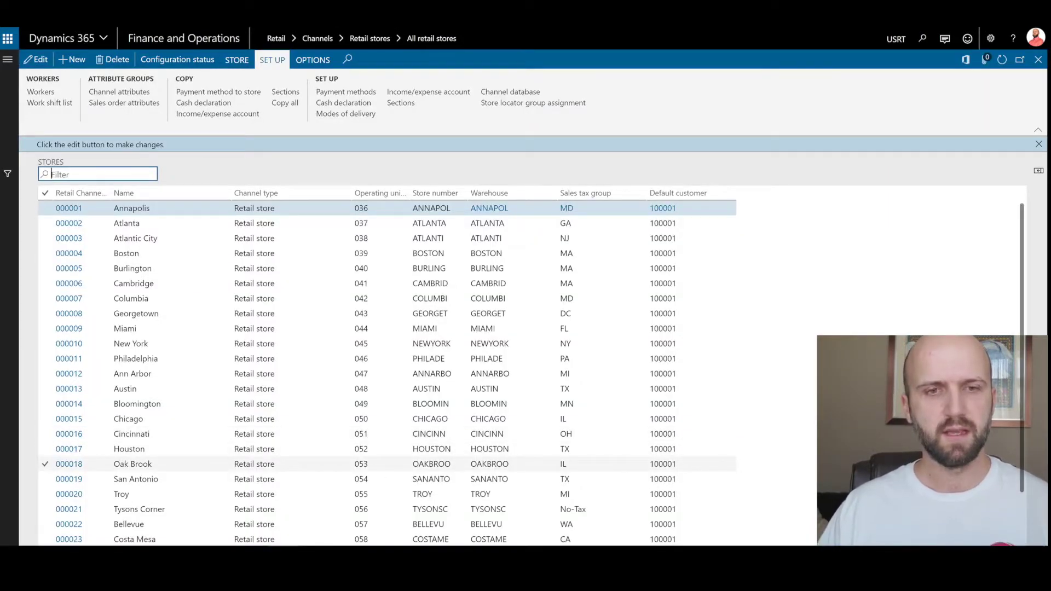
click(131, 449)
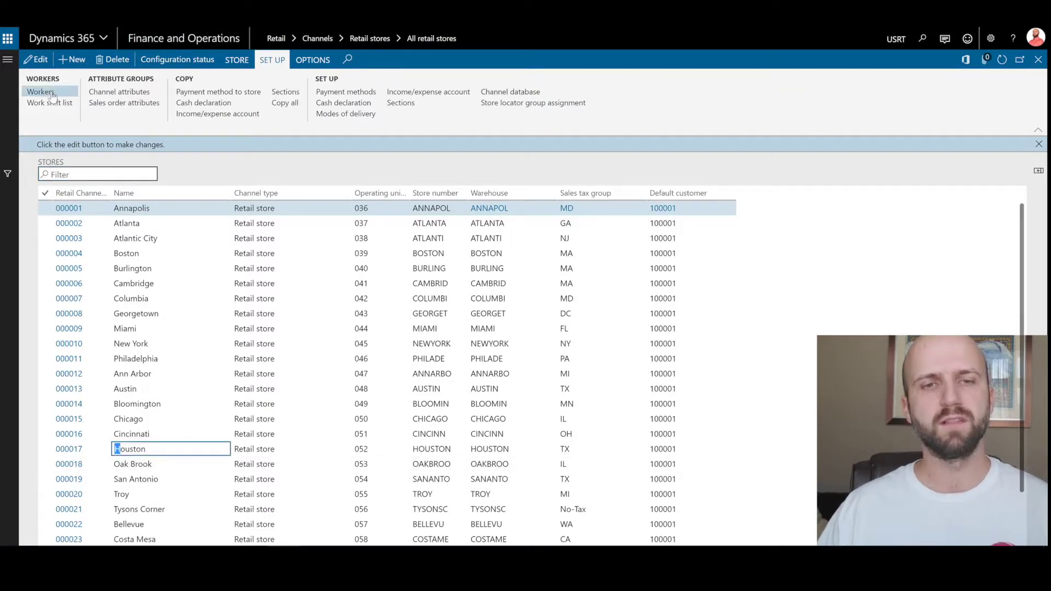
click(52, 94)
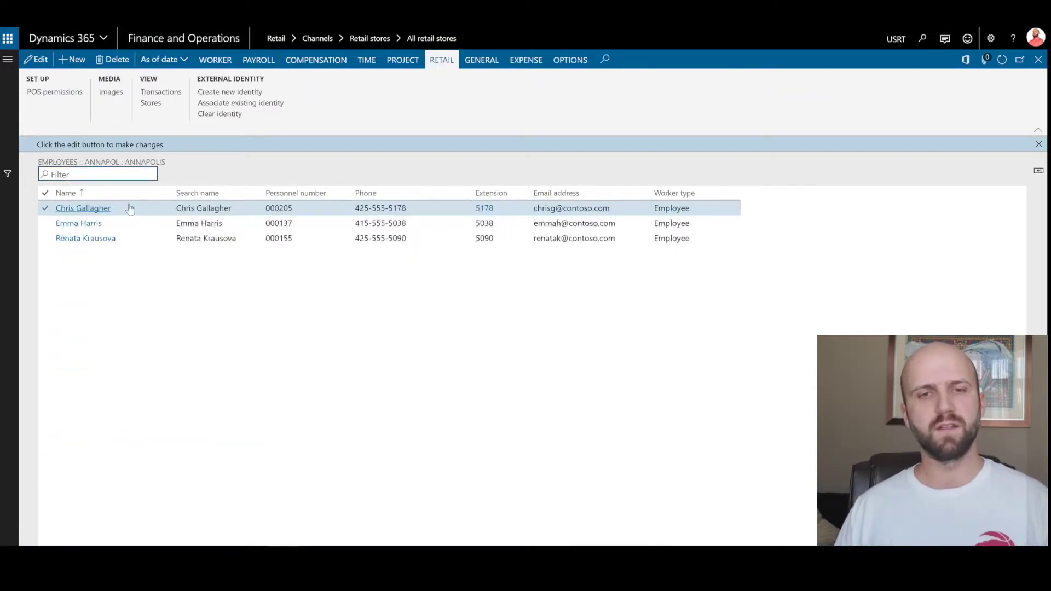
Check a Houston cashier's POS permissions: Cashier role, no manager privileges.
click(1036, 63)
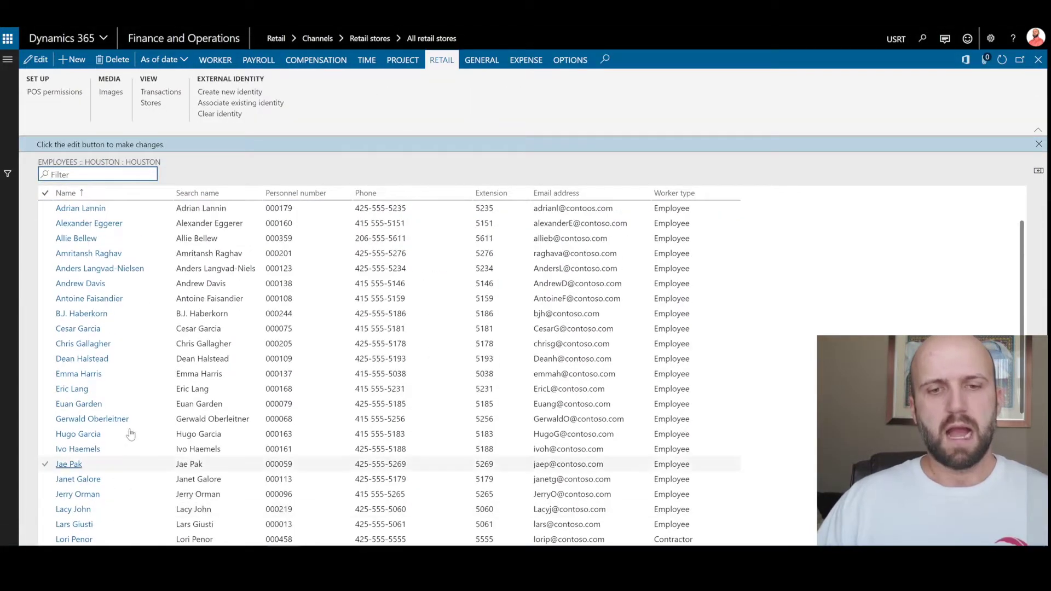
scroll(147, 405, down, 5)
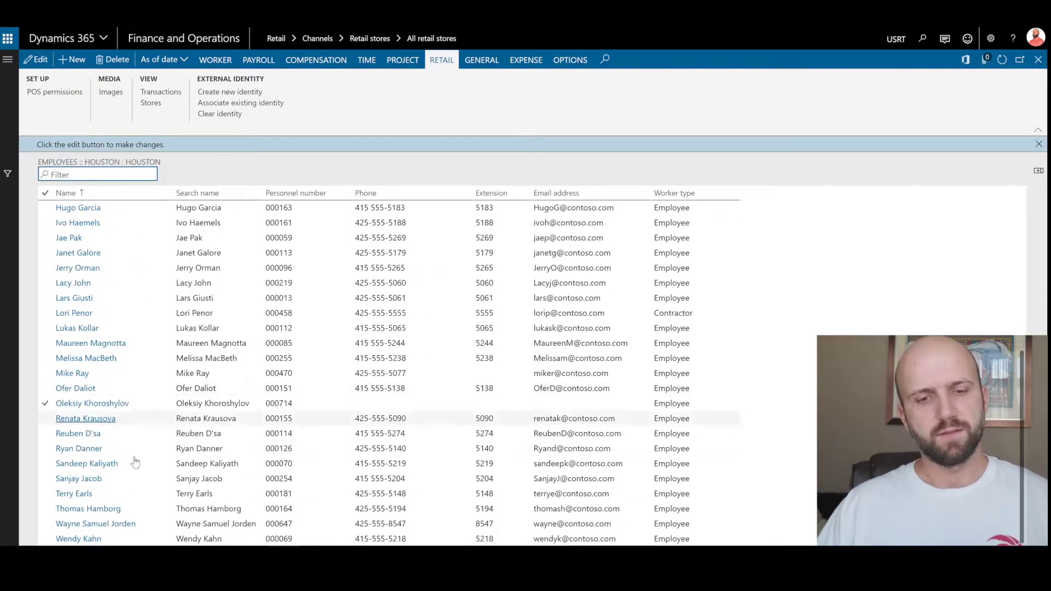
click(213, 403)
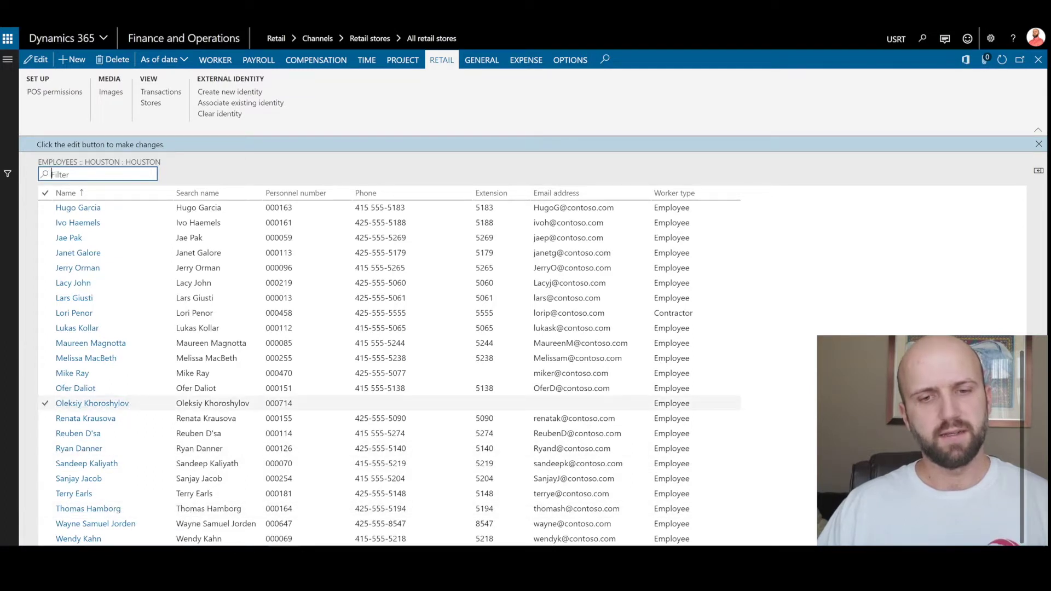
drag(246, 403, 290, 403)
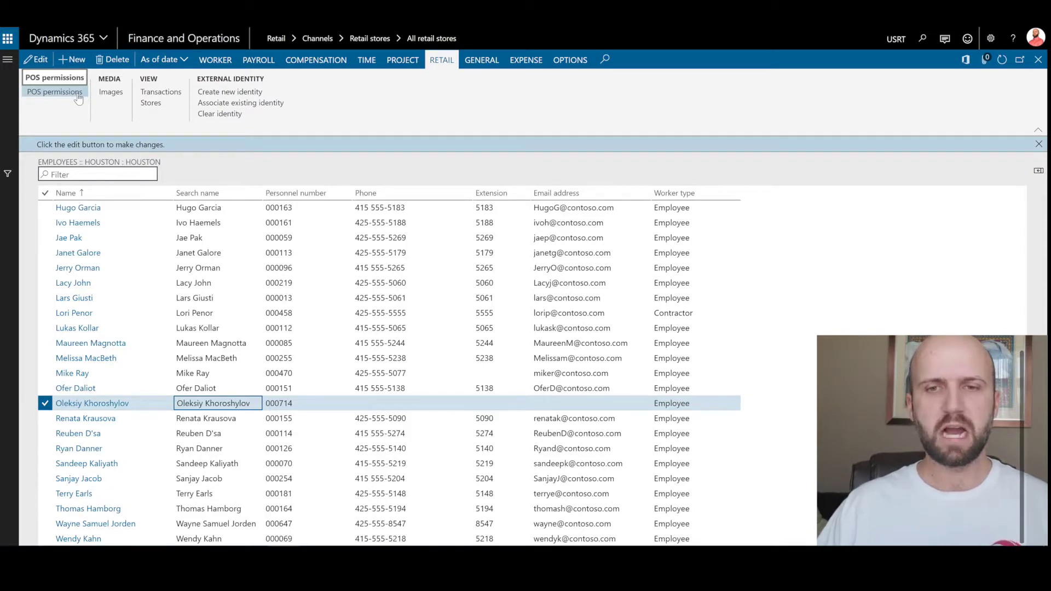
click(55, 92)
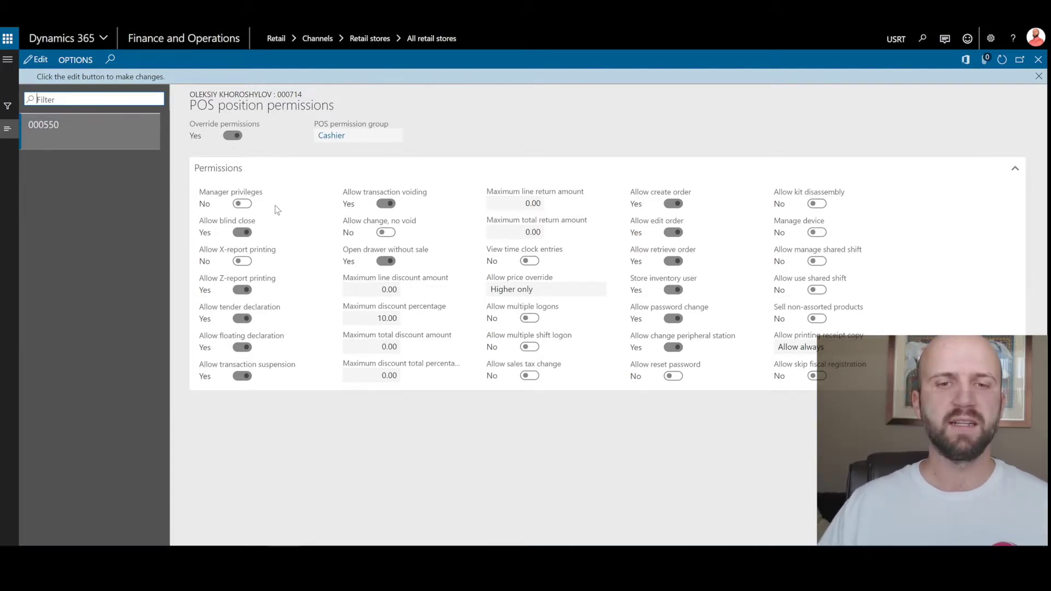
key(Escape)
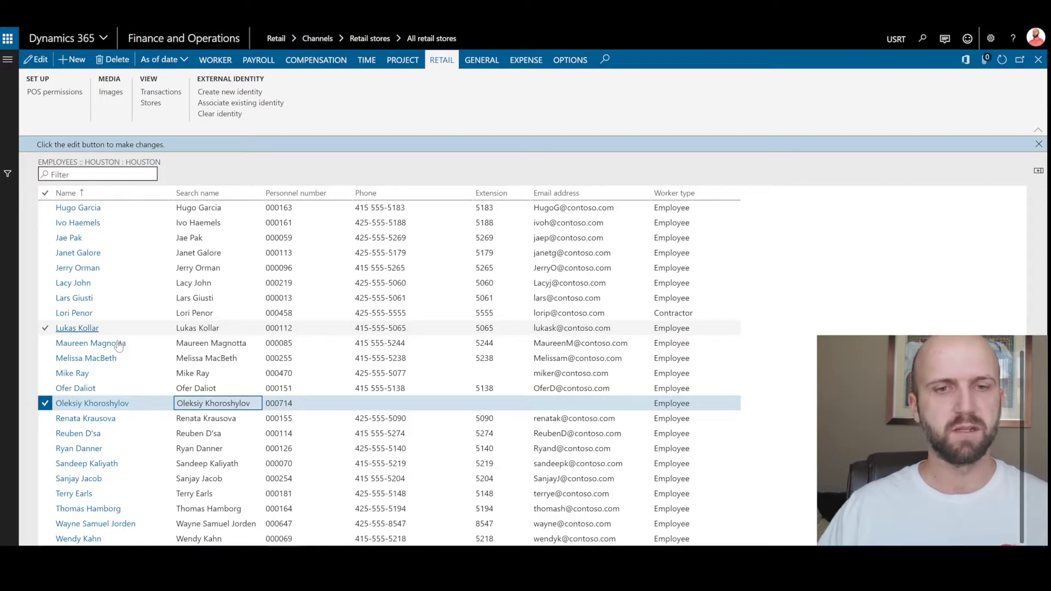
click(298, 358)
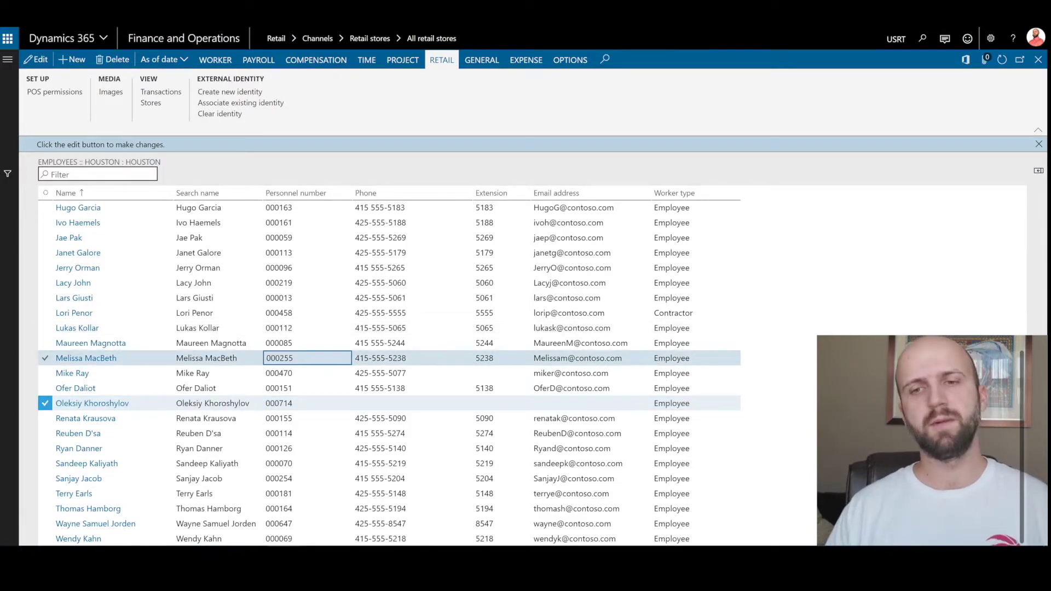
click(58, 91)
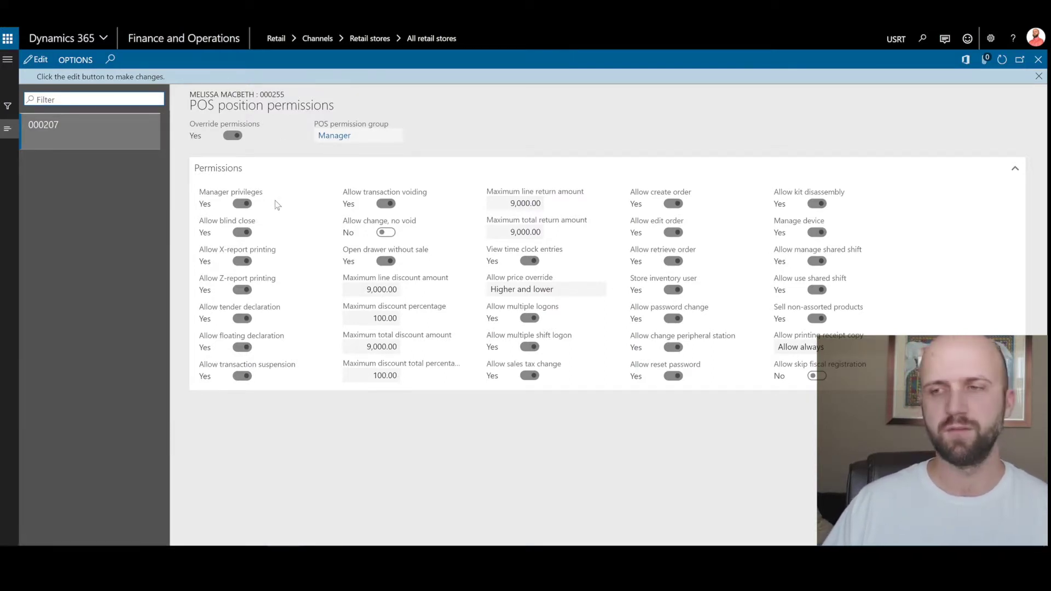
click(1038, 60)
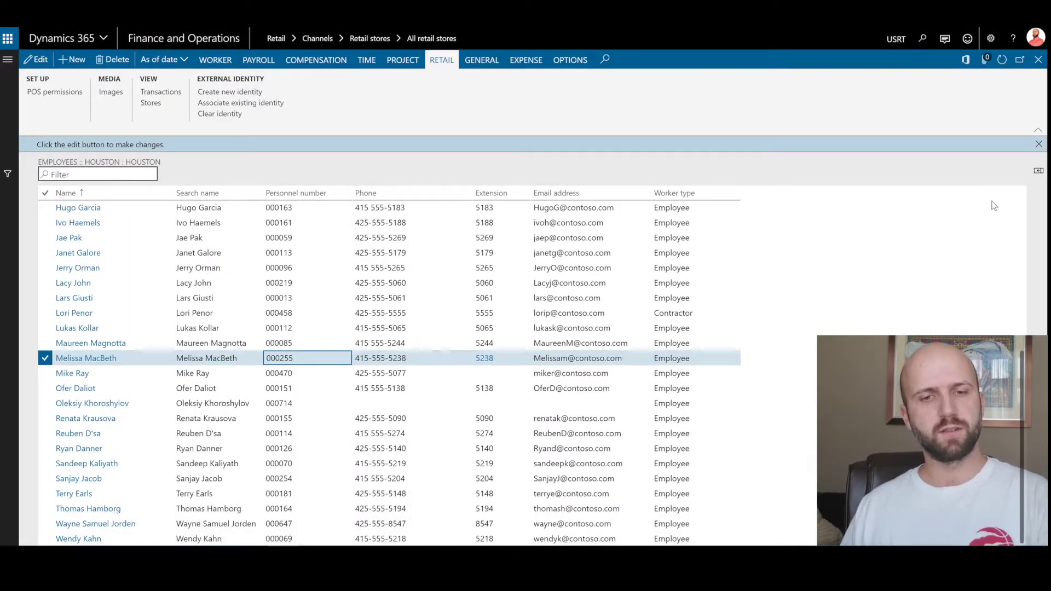
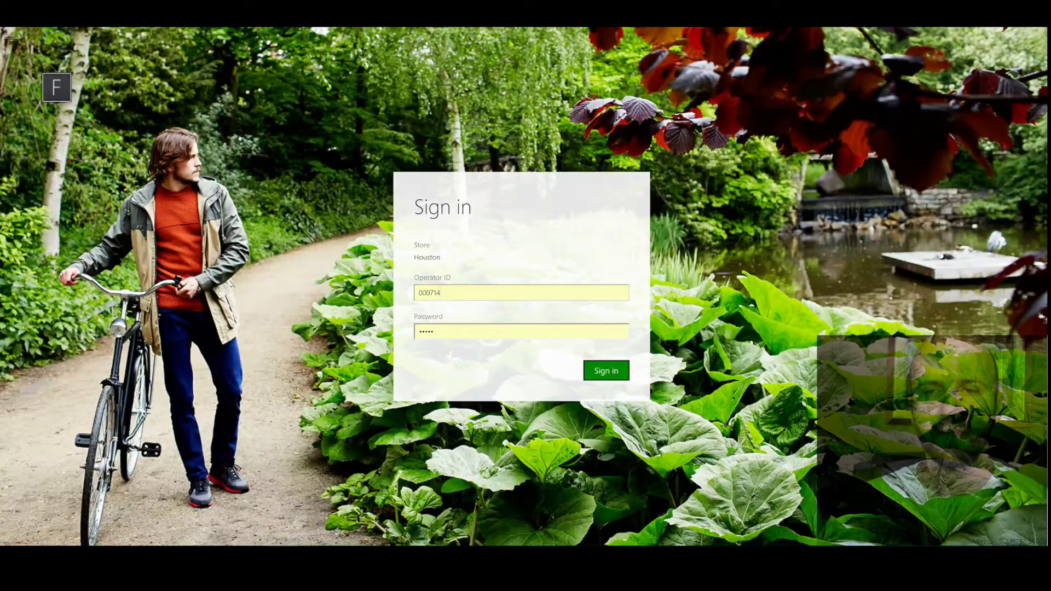
Sign in to the Houston store, dismiss the welcome introduction, and go to the top search box.
click(599, 371)
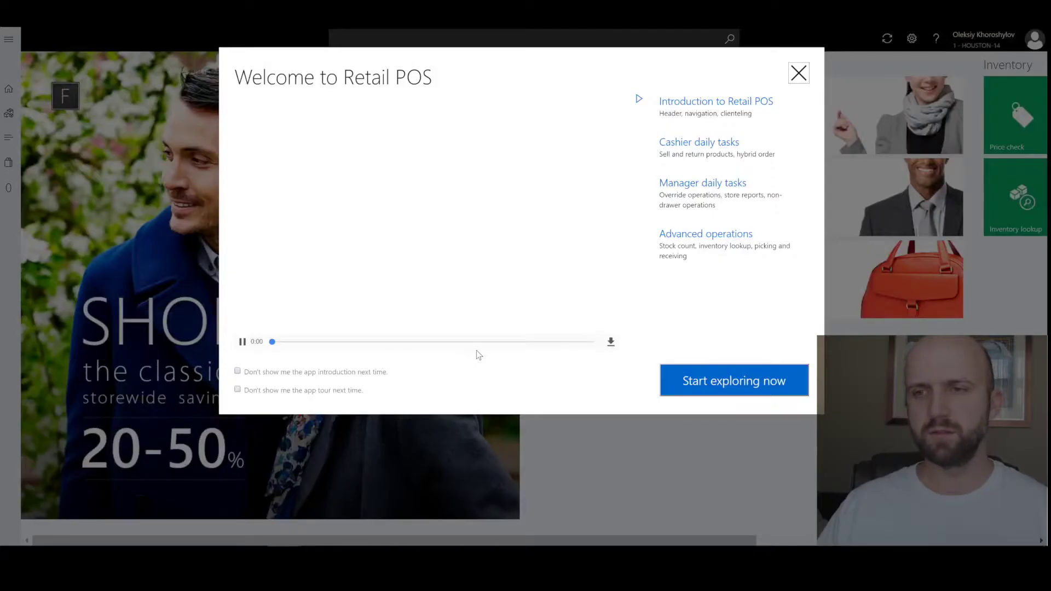
key(Escape)
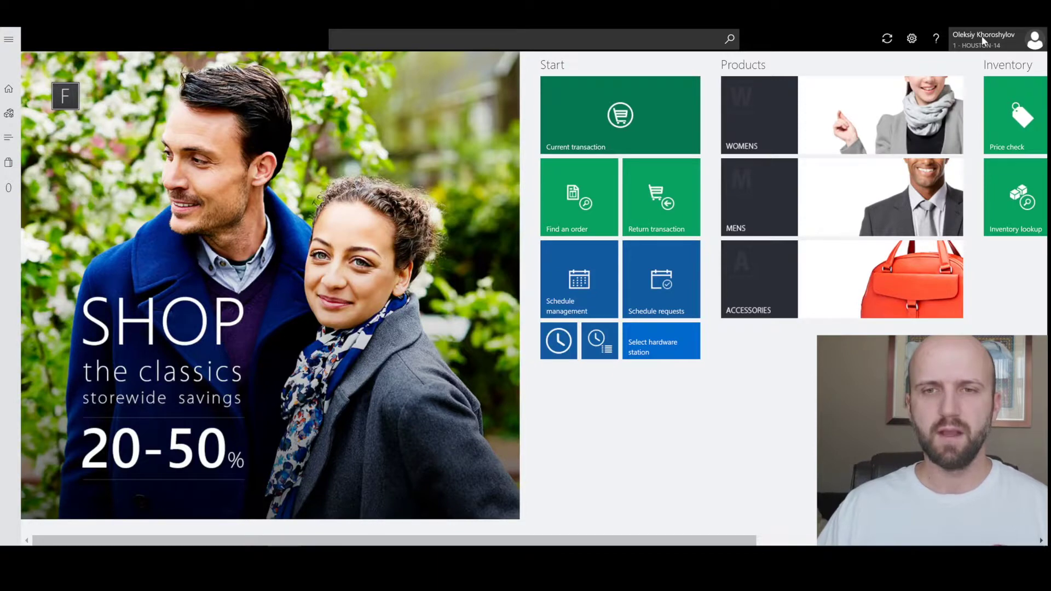
click(526, 39)
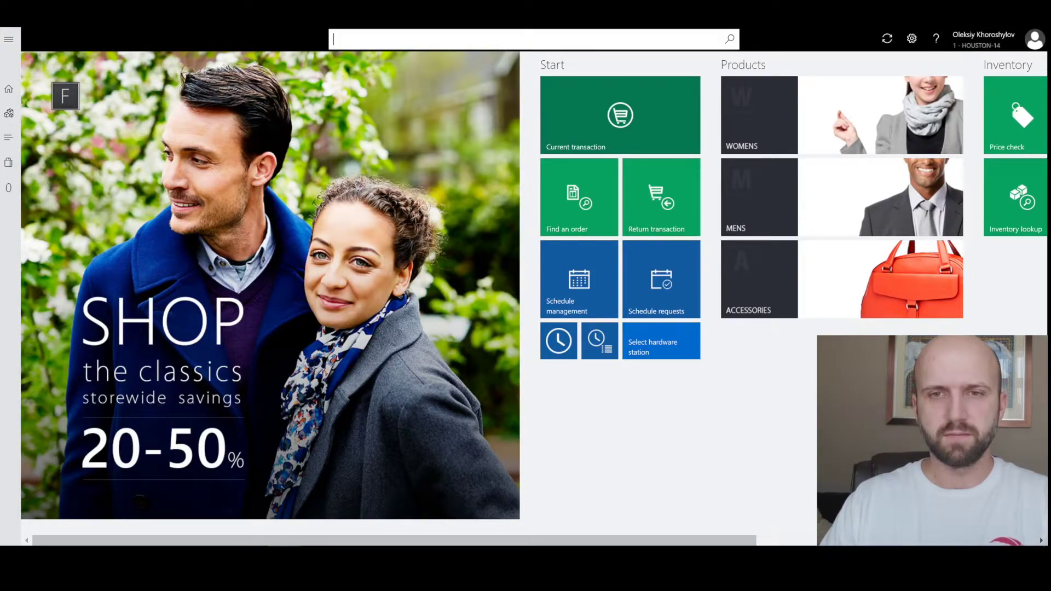
Search for product 0103 and add the Insulated Water Bottle ($9.99) to the transaction.
text(0103)
key(Return)
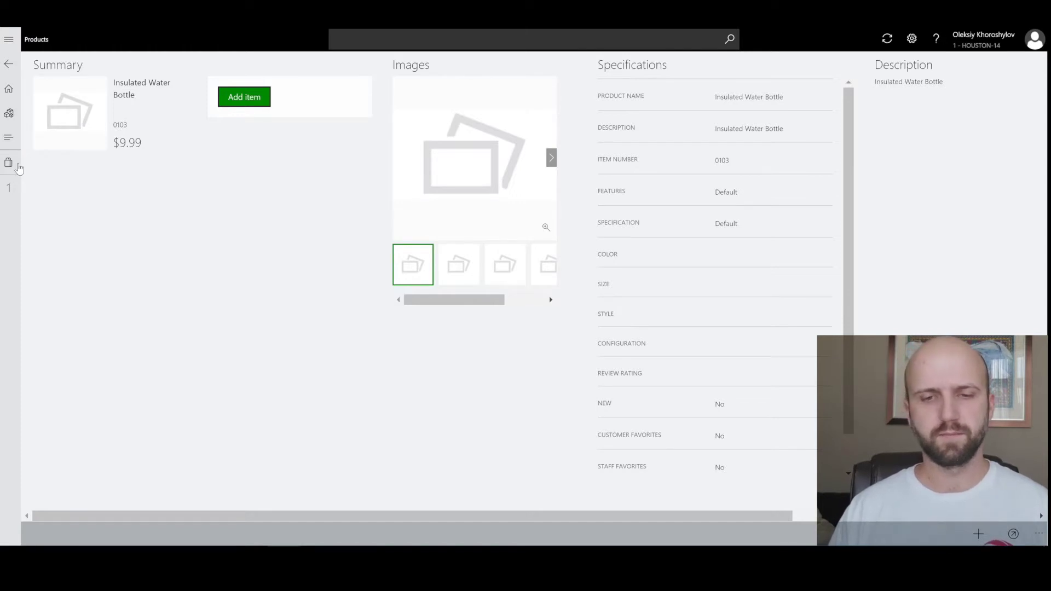
click(18, 165)
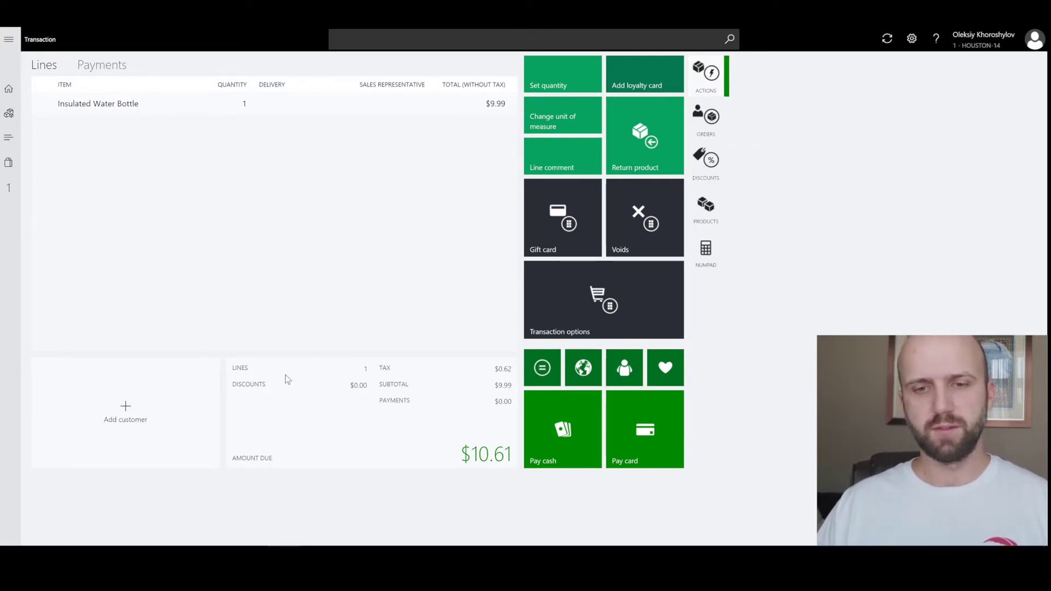
Search customers for '4' and add the found customer to the transaction.
click(125, 407)
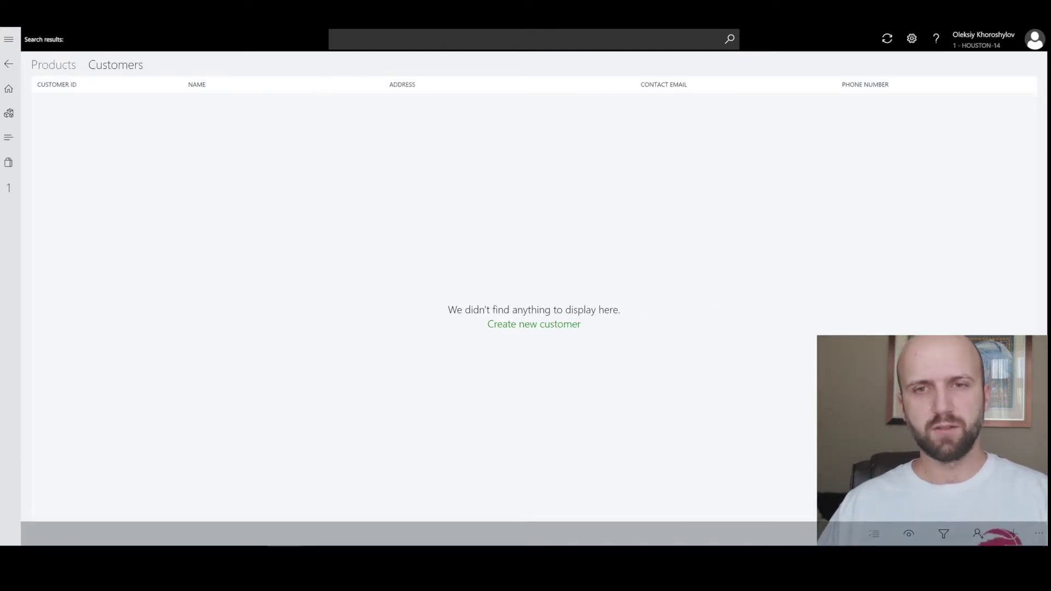
text(4)
key(Return)
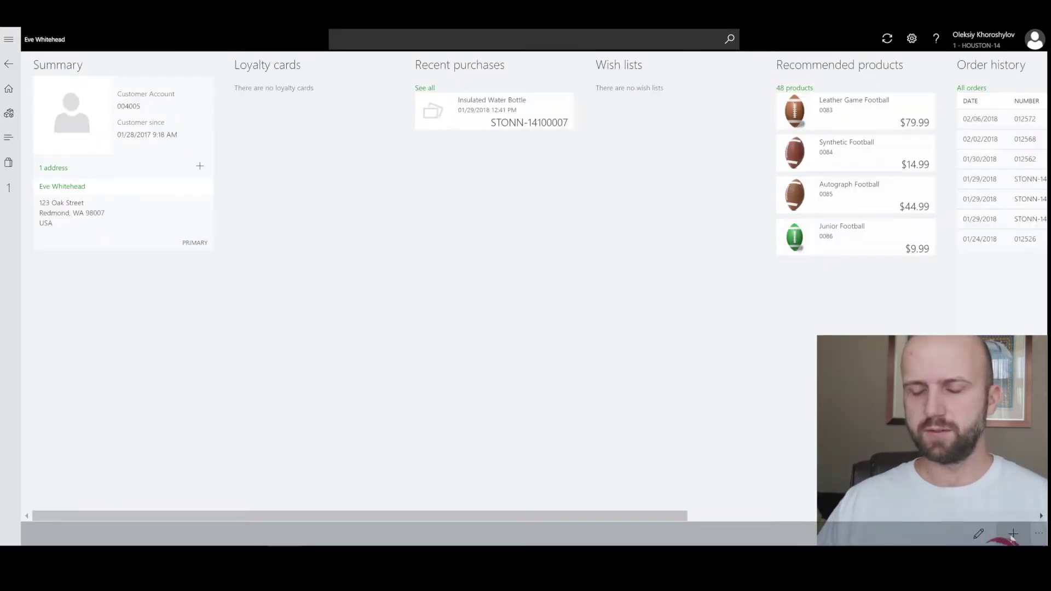
click(1012, 535)
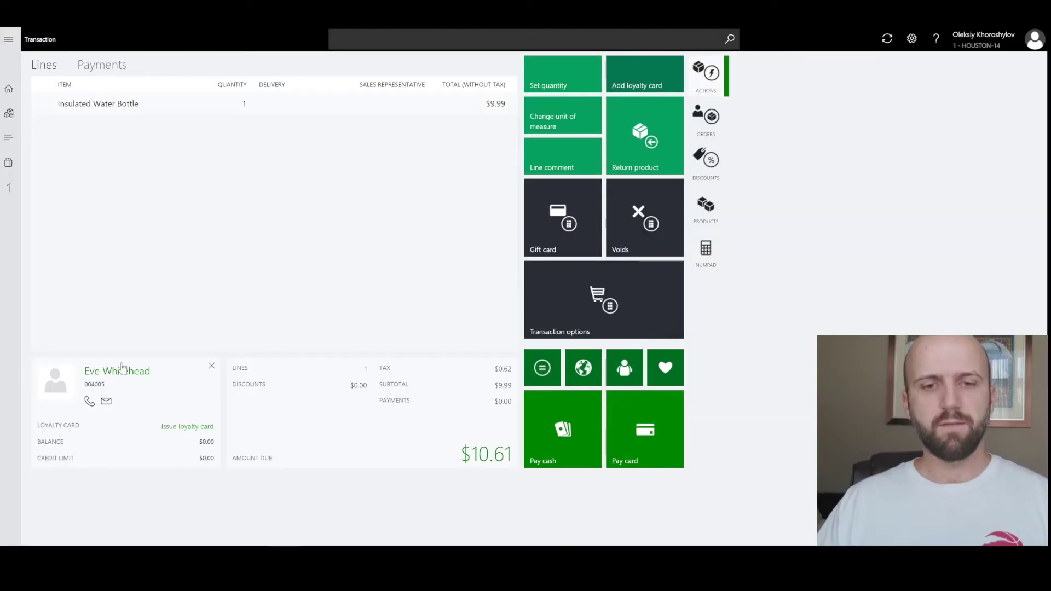
click(172, 99)
click(171, 99)
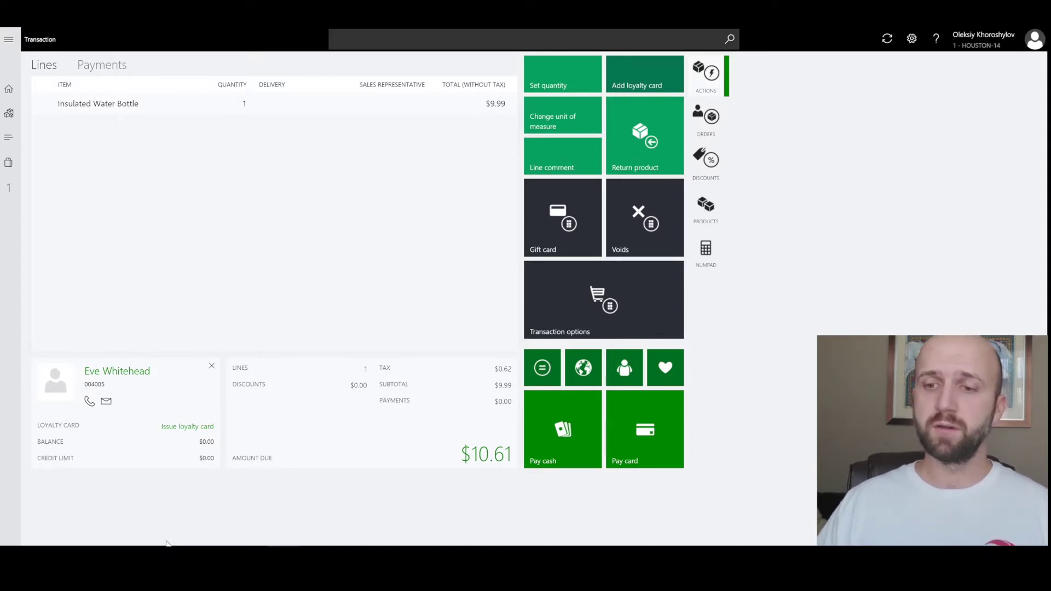
click(628, 373)
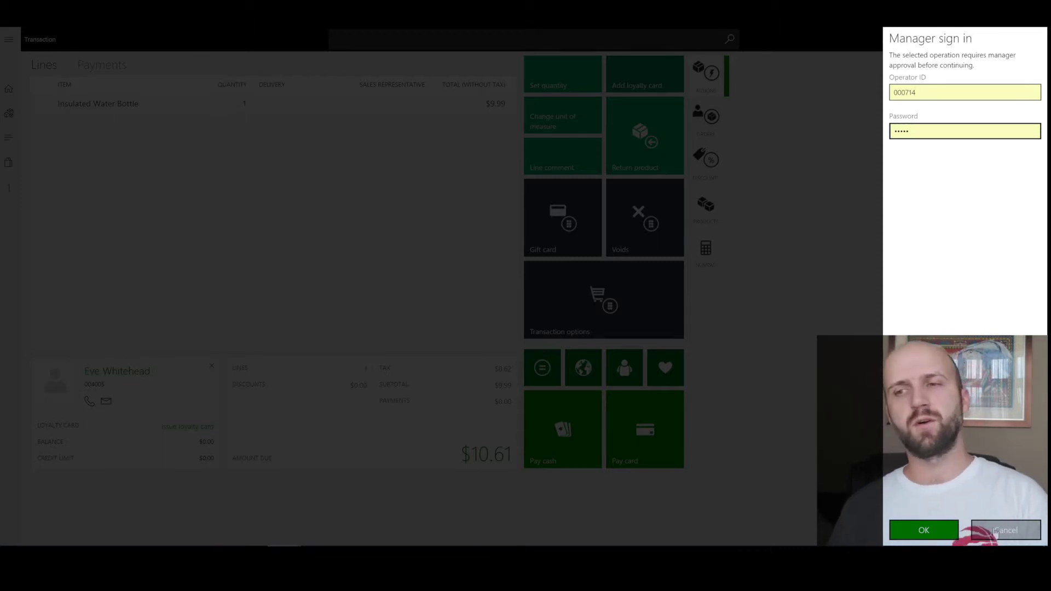
click(995, 533)
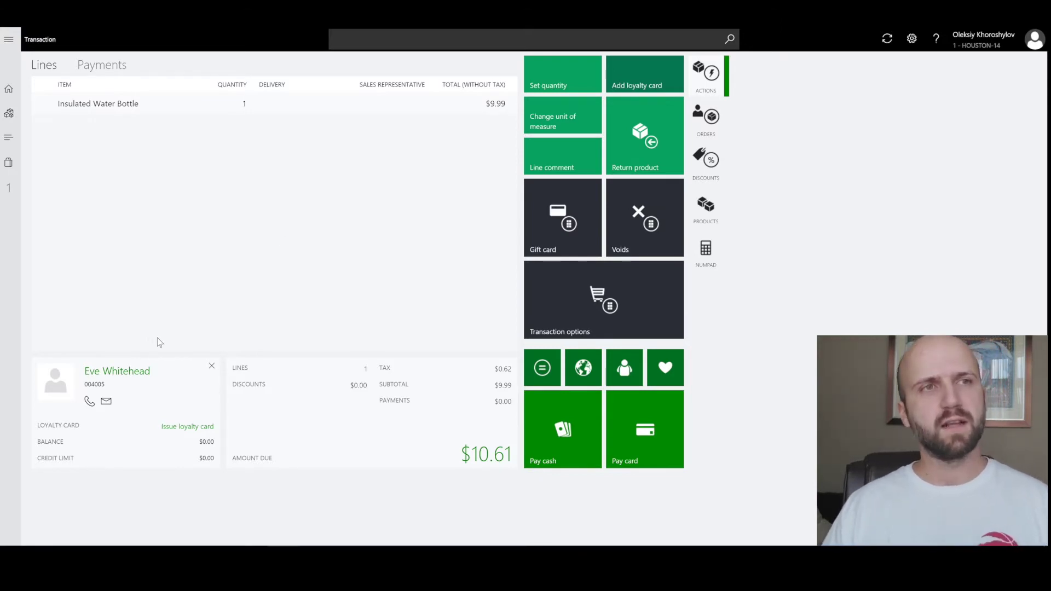
click(131, 373)
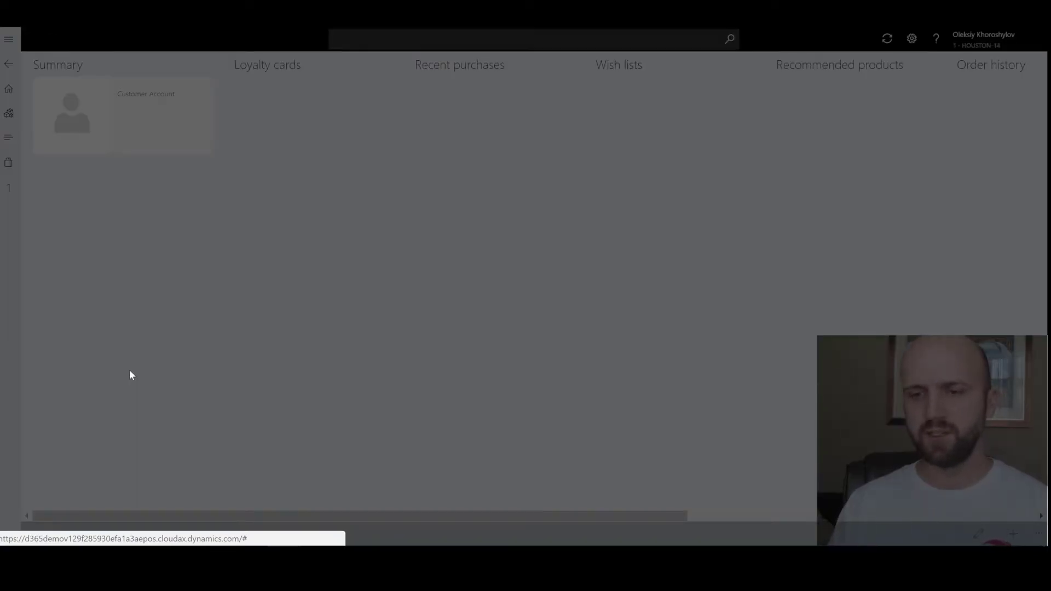
scroll(956, 511, right, 5)
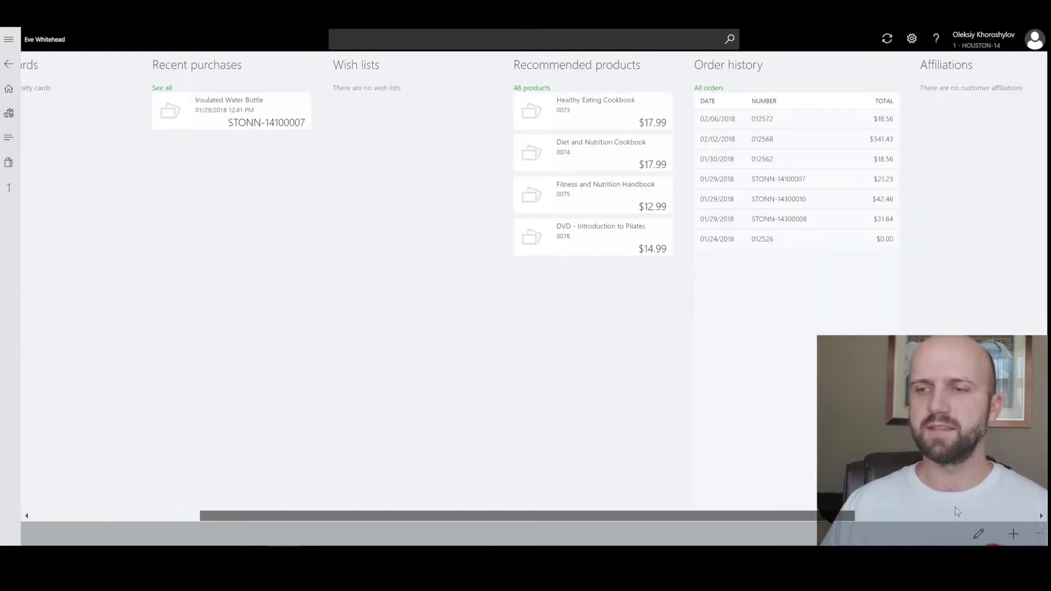
scroll(957, 512, right, 5)
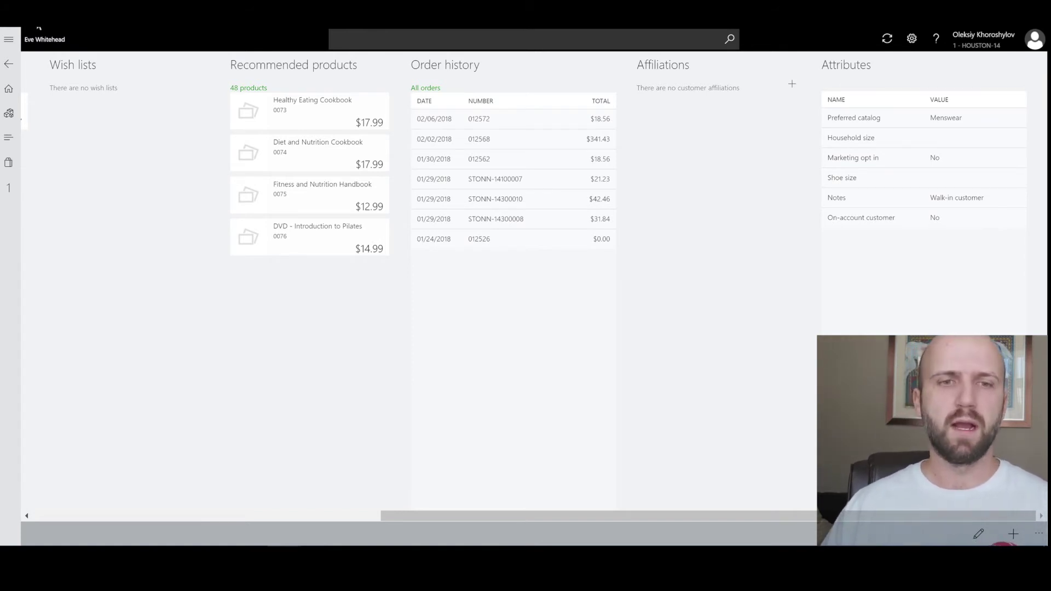
click(8, 66)
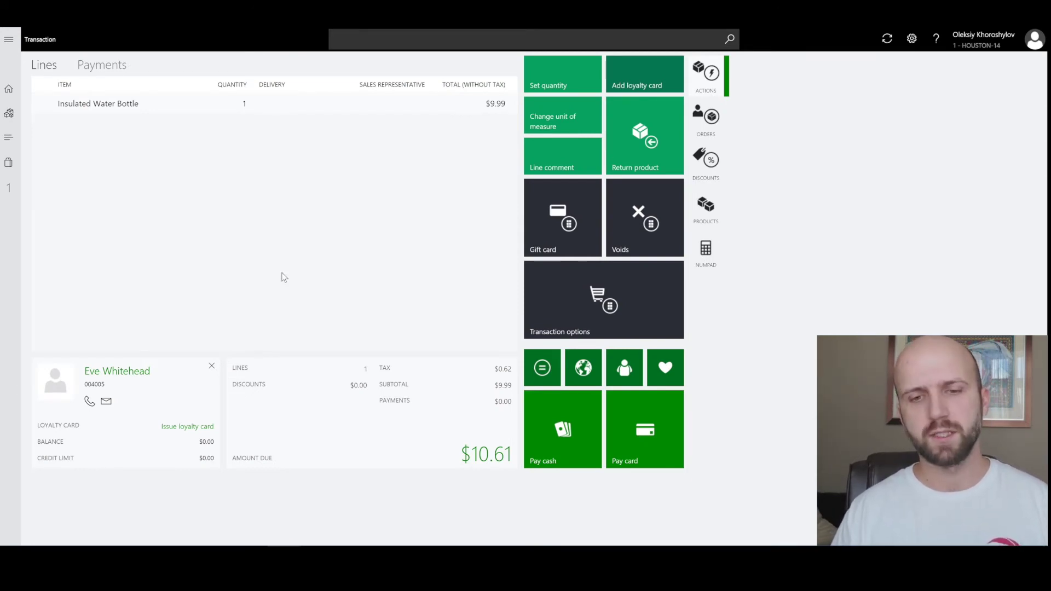
Remove the attached customer, search customers by the new customer's name, and open her details.
click(212, 366)
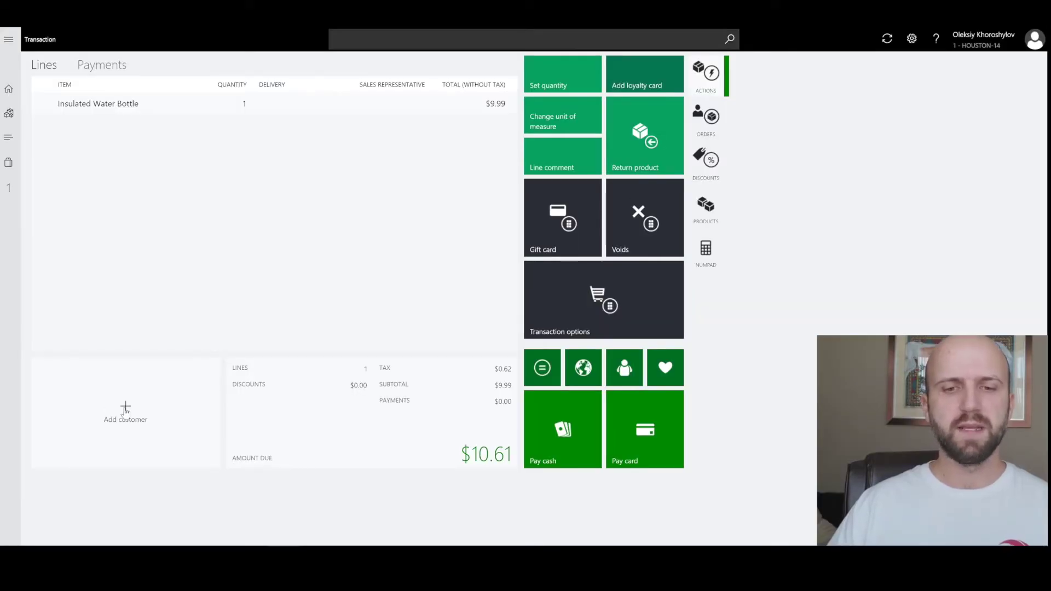
click(128, 409)
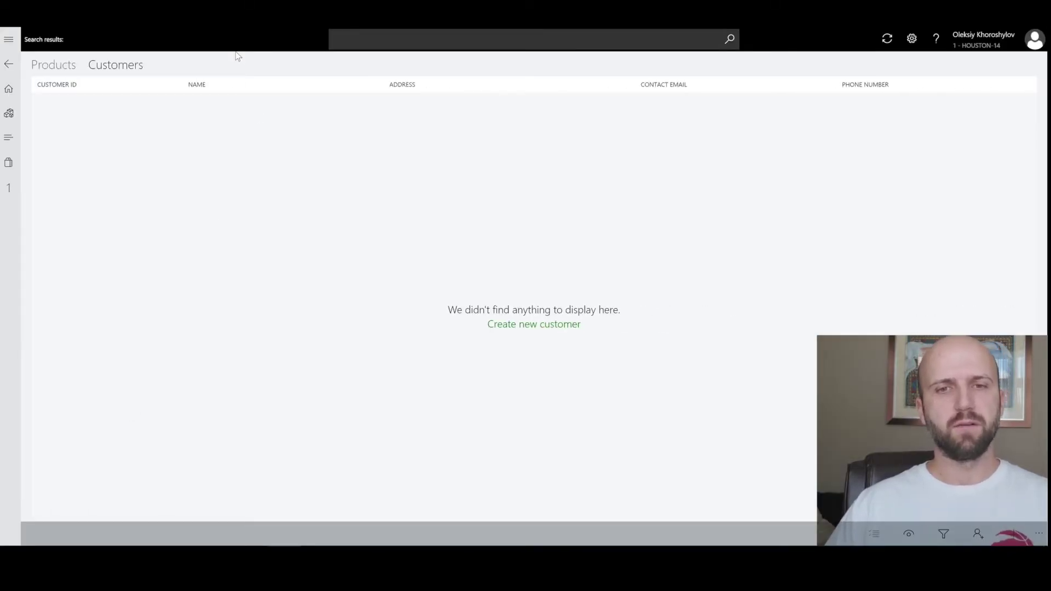
text(mara)
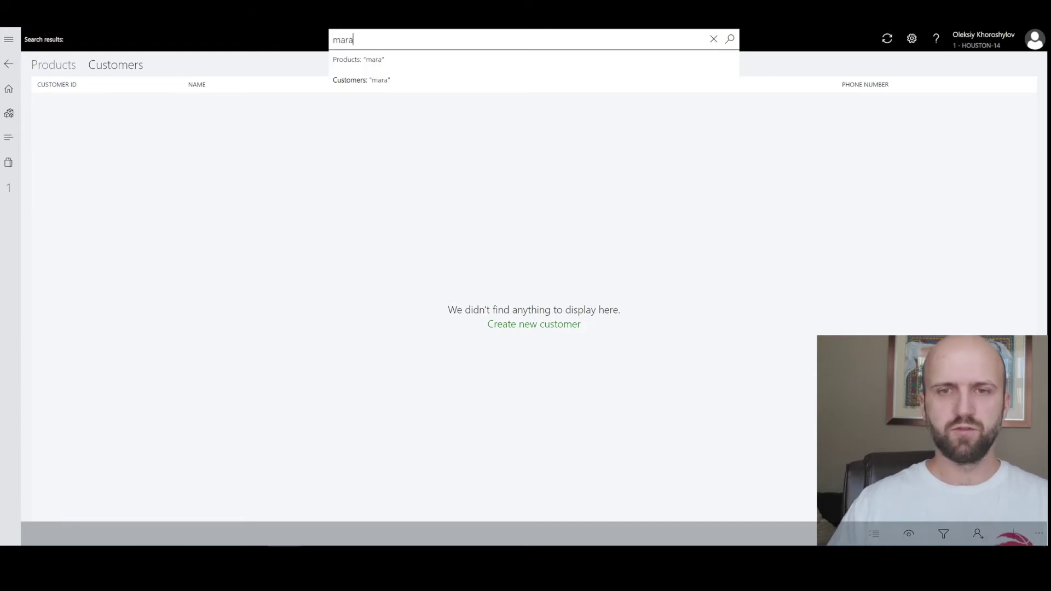
click(380, 87)
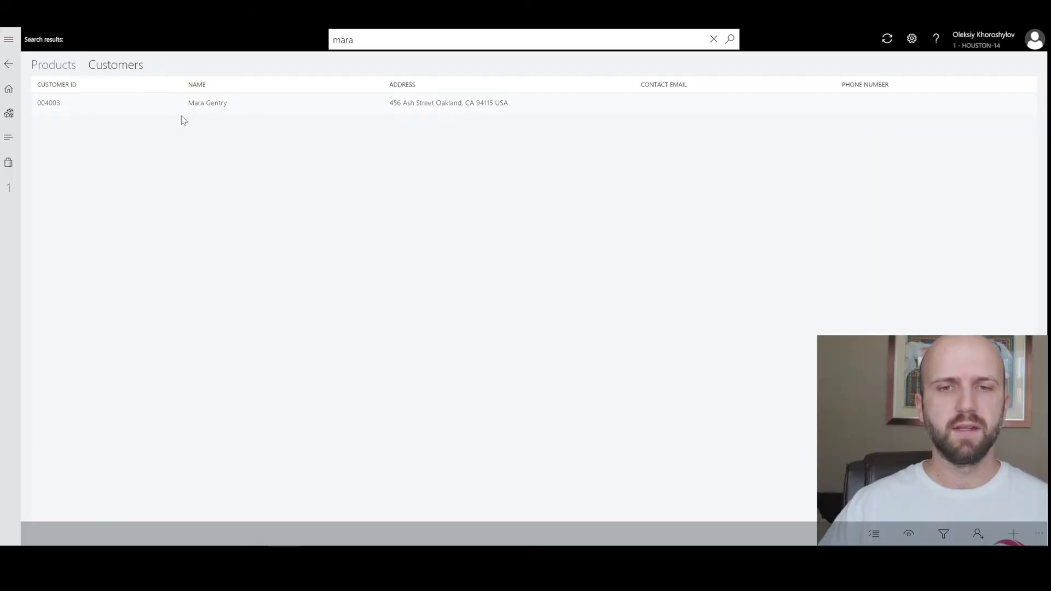
click(184, 112)
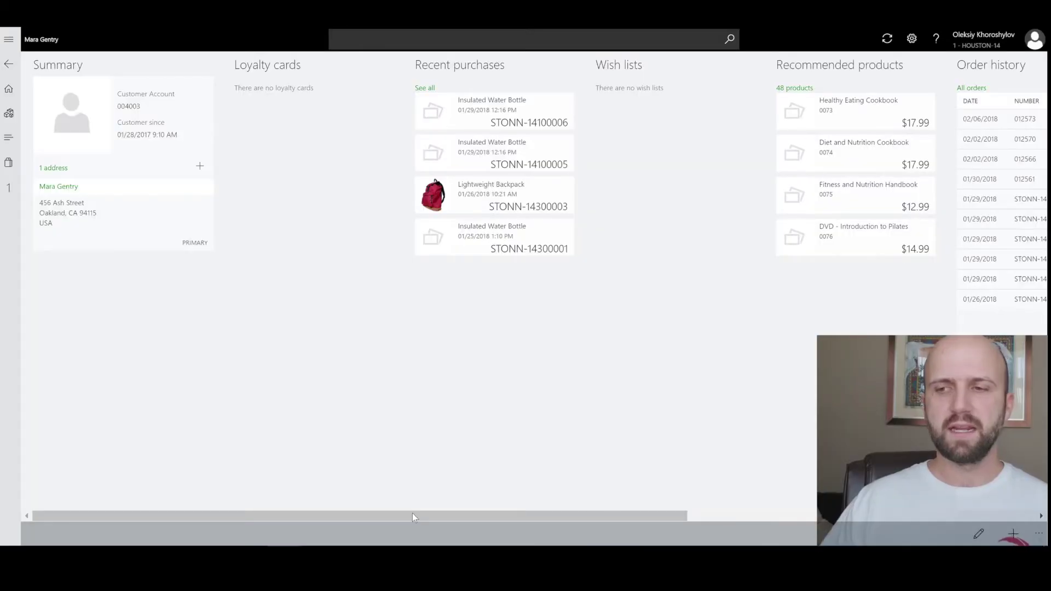
Check that the customer's On-account customer attribute shows Yes, then return to the summary.
click(810, 516)
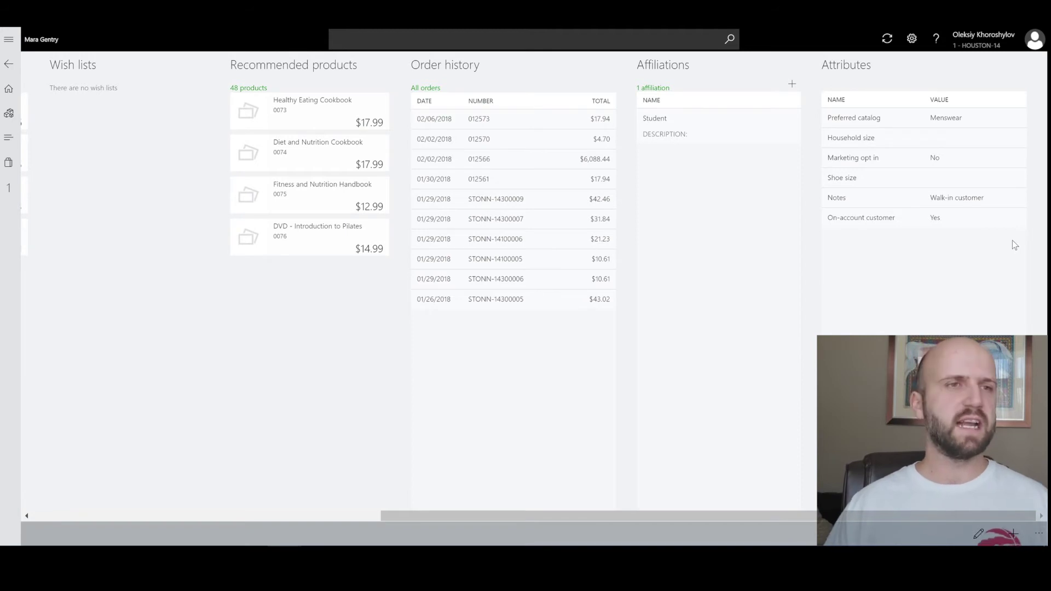
click(1022, 224)
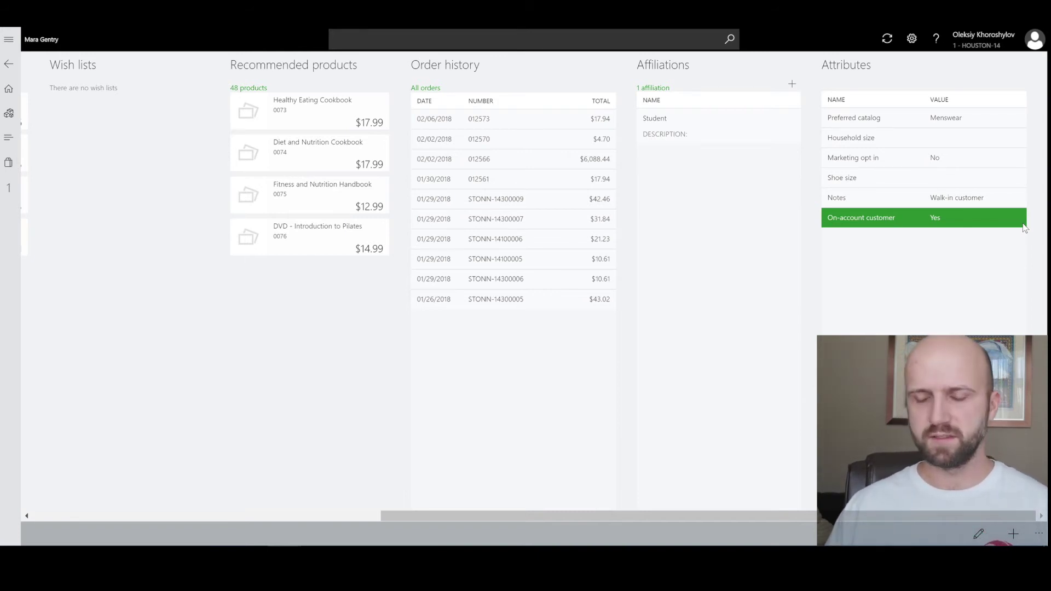
click(322, 514)
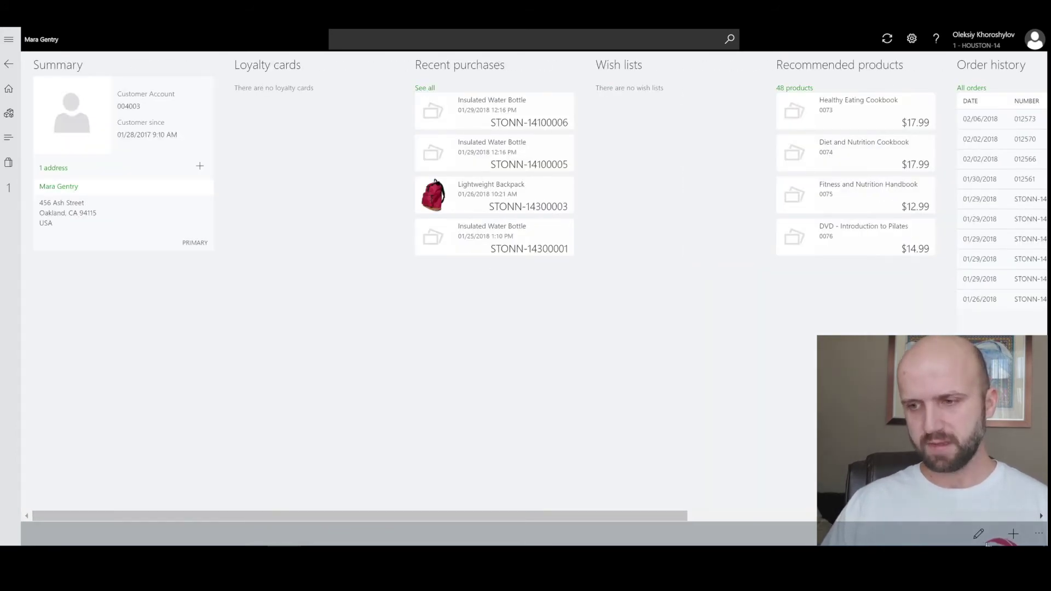
Attach the customer, choose Pay customer account, and enter the manager's operator ID and password.
click(1013, 534)
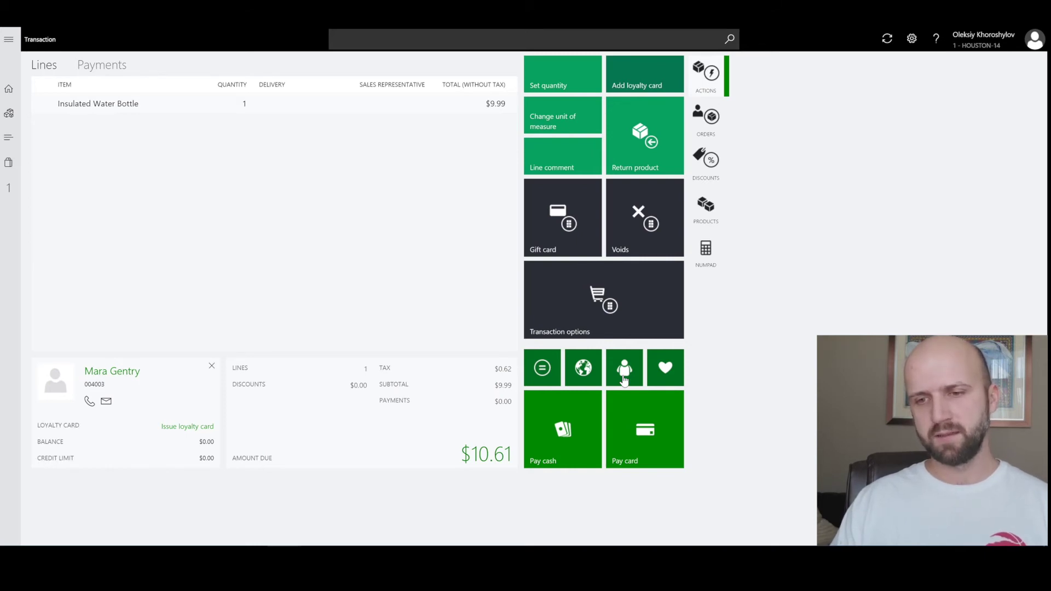
click(624, 377)
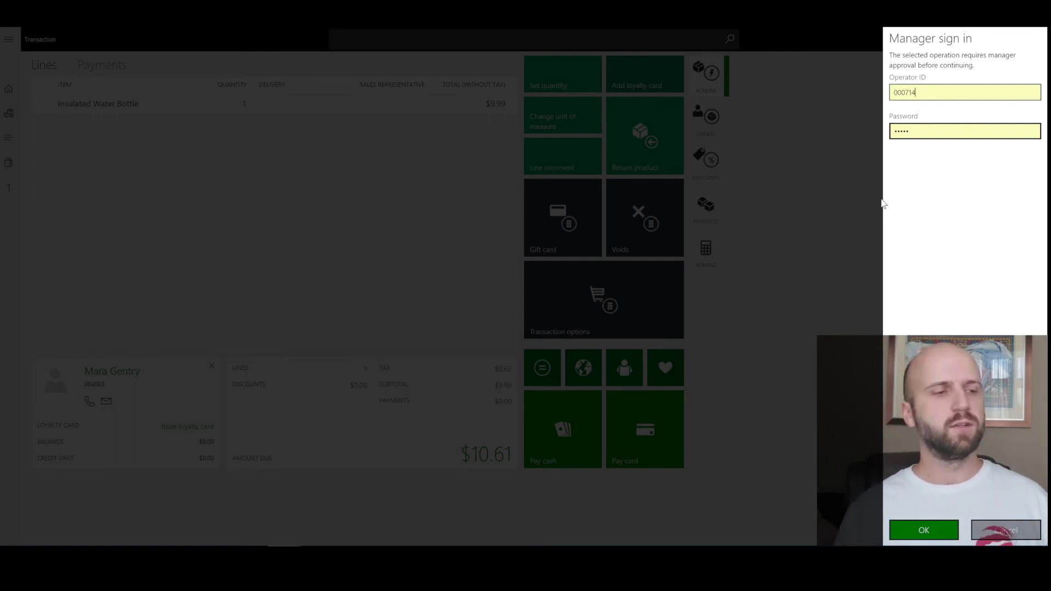
key(BackSpace)
key(BackSpace)
key(BackSpace)
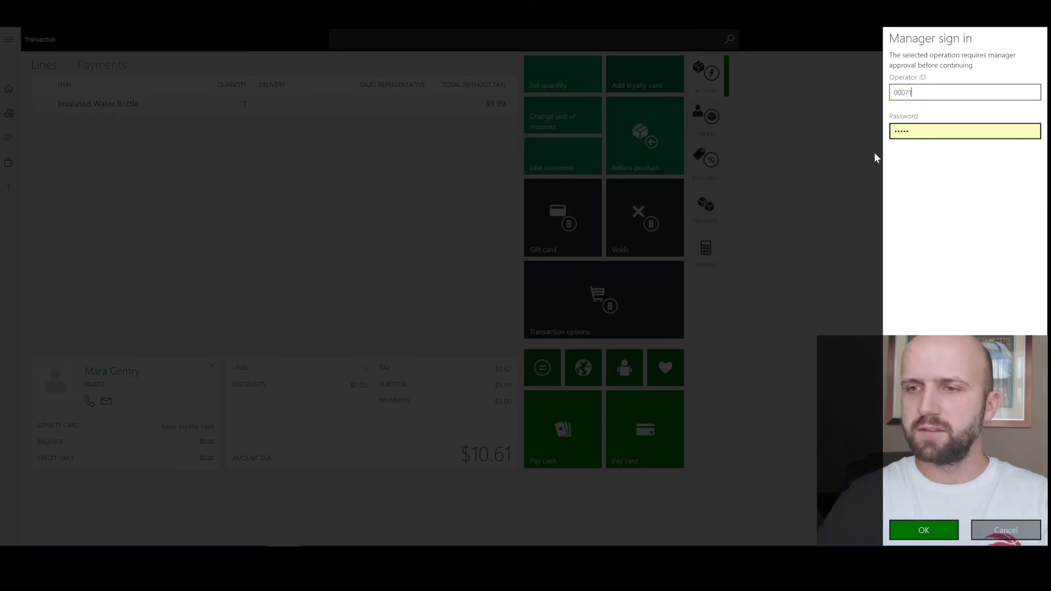
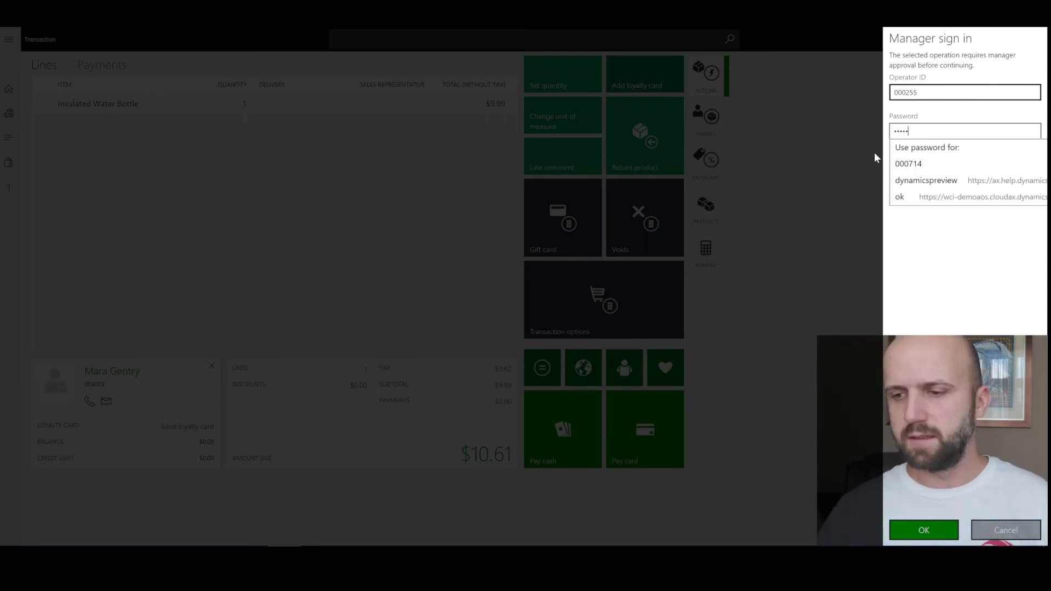
key(Tab)
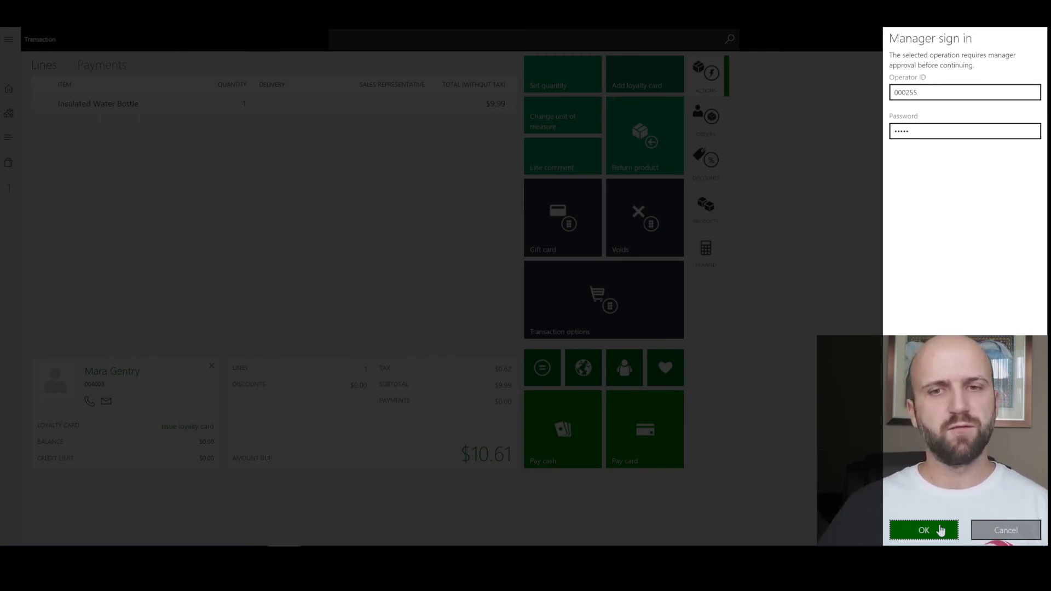
Approve the manager sign-in, pay $10.61 on customer account, and close the $0.00 change due summary.
click(923, 530)
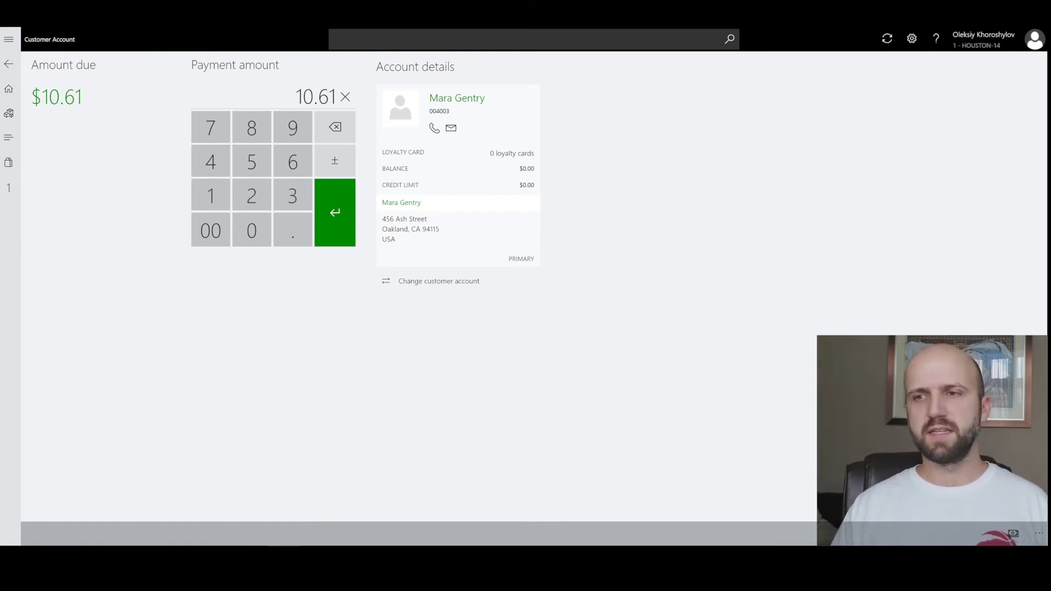
key(Return)
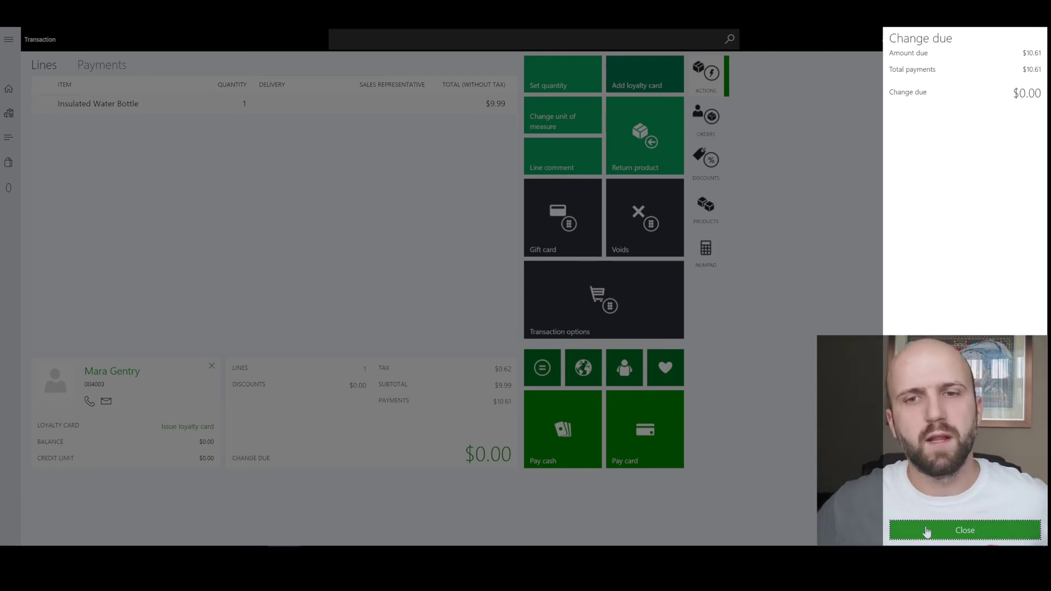
click(927, 531)
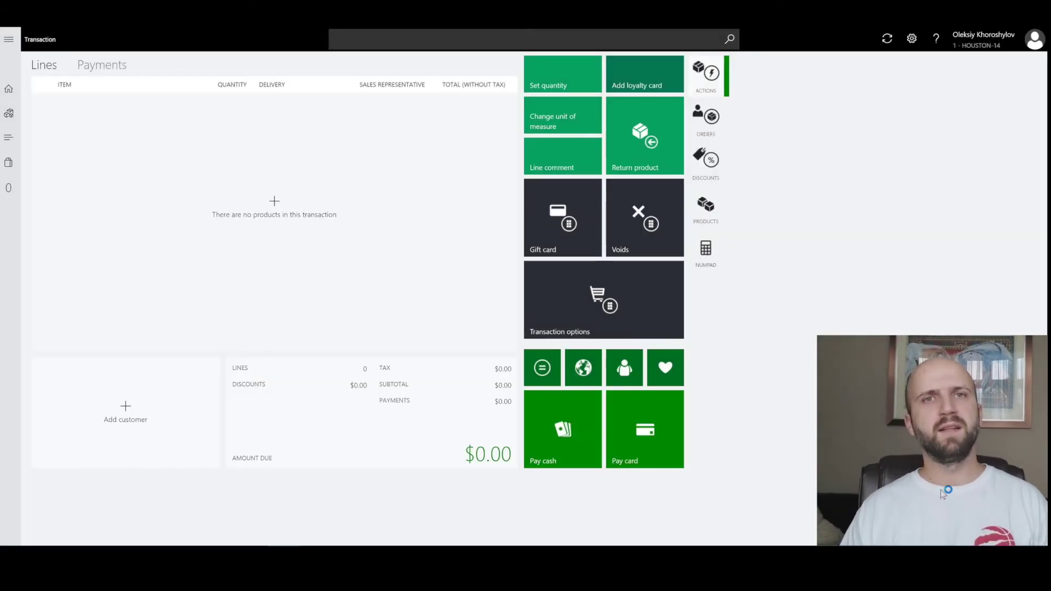